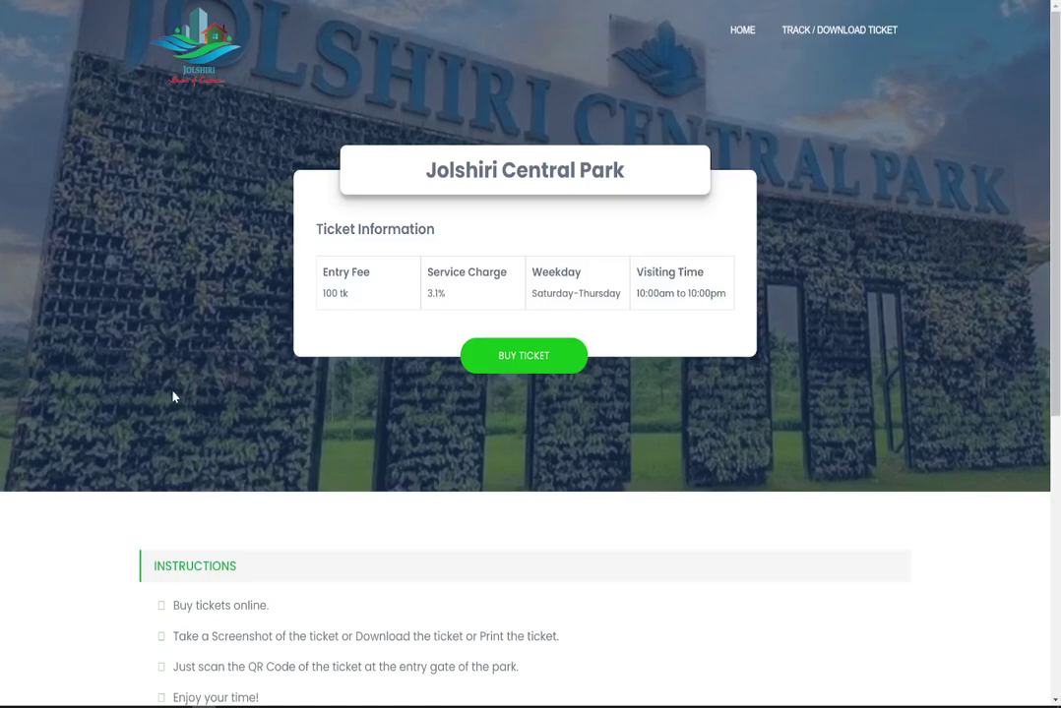
Scroll up and down the Jolshiri Central Park home page to review the ticket card.
scroll(225, 327, "down", 5)
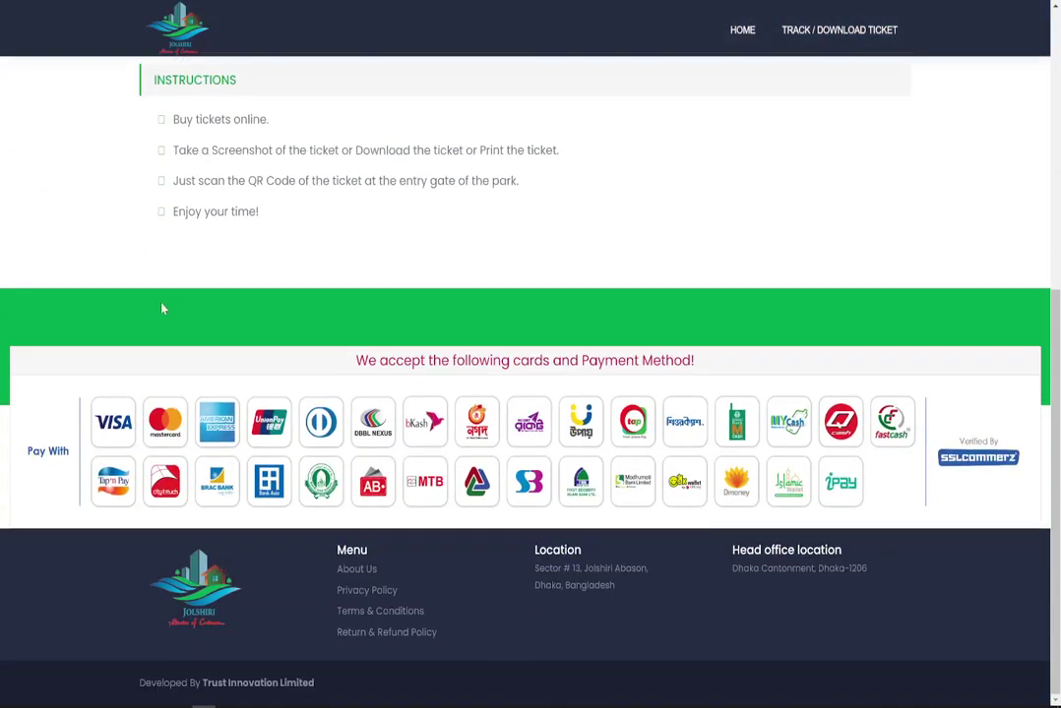
scroll(157, 308, "up", 5)
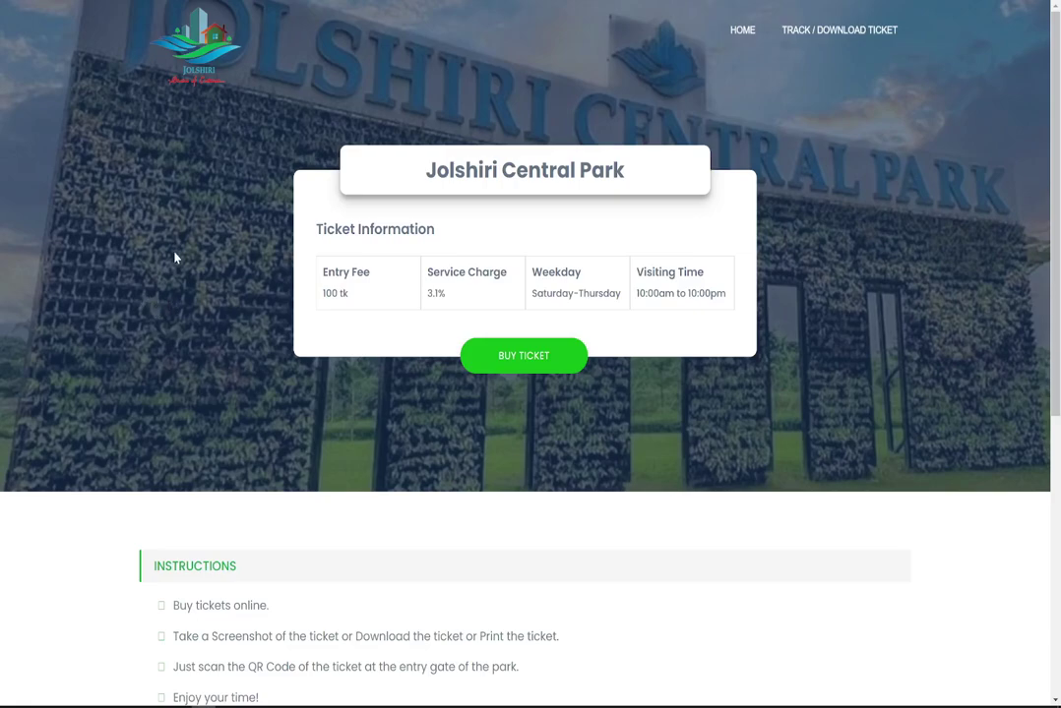
scroll(175, 258, "down", 5)
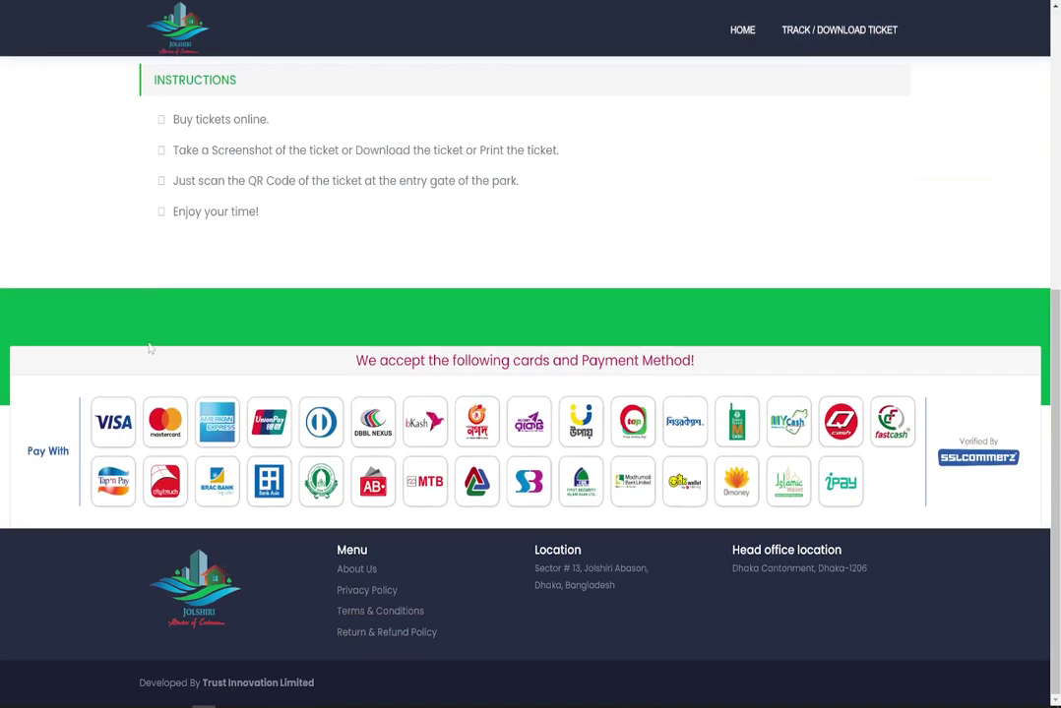
scroll(147, 347, "up", 5)
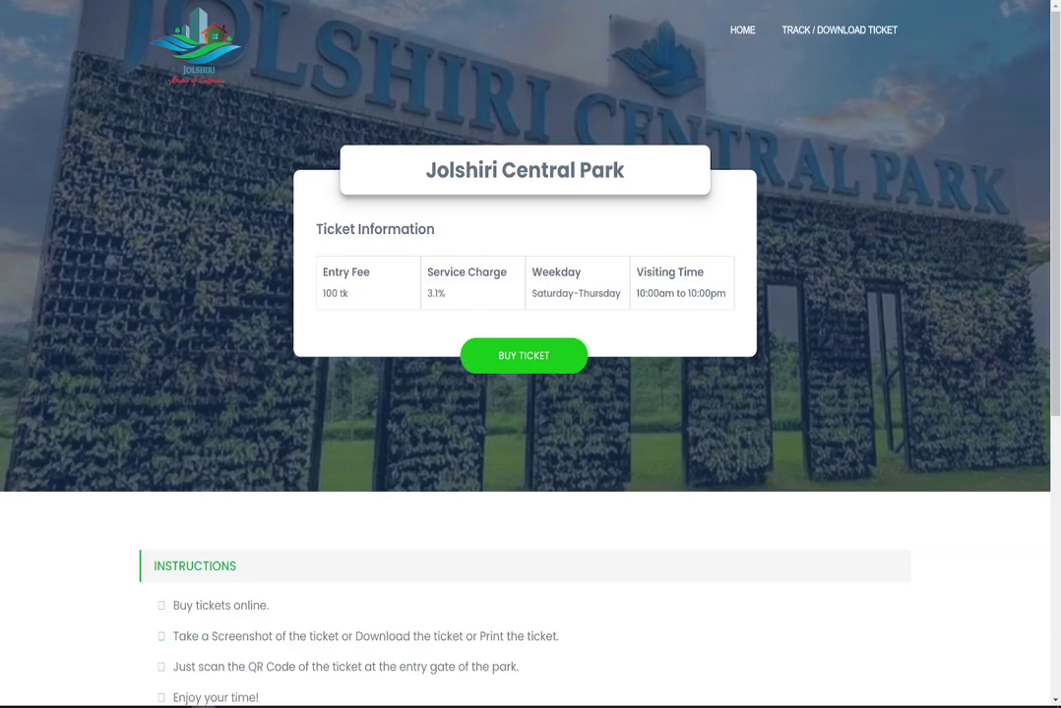
scroll(143, 177, "down", 5)
scroll(147, 138, "up", 5)
Start a ticket purchase and autofill the saved name and phone number.
left_click(521, 360)
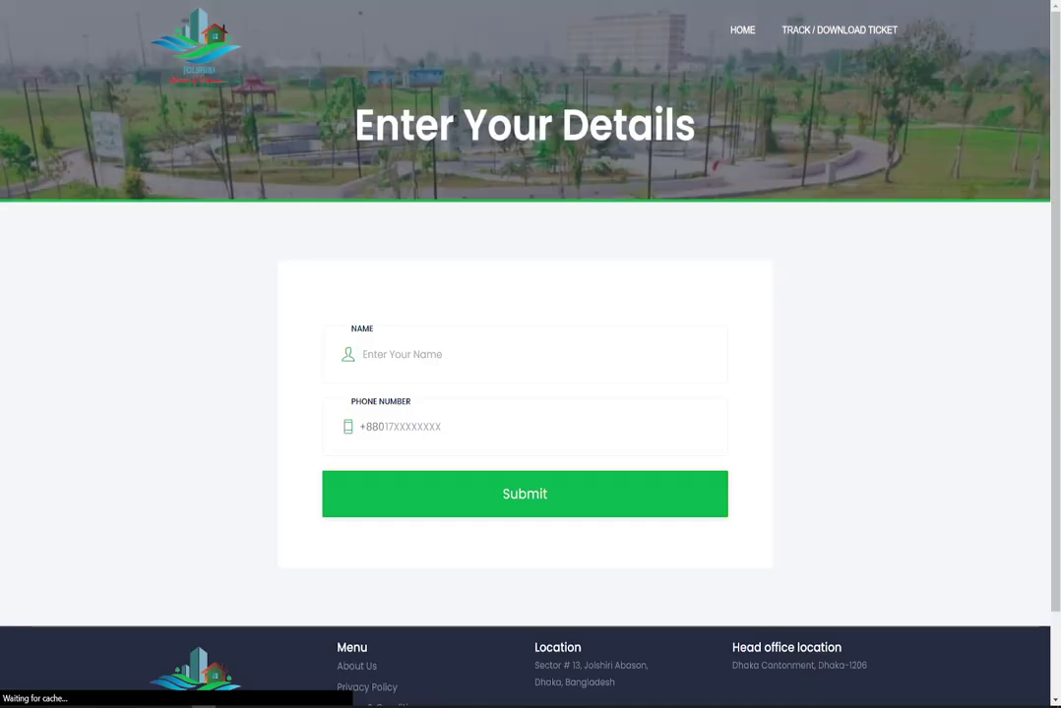
left_click(449, 356)
key("Down")
key("Return")
key("Tab")
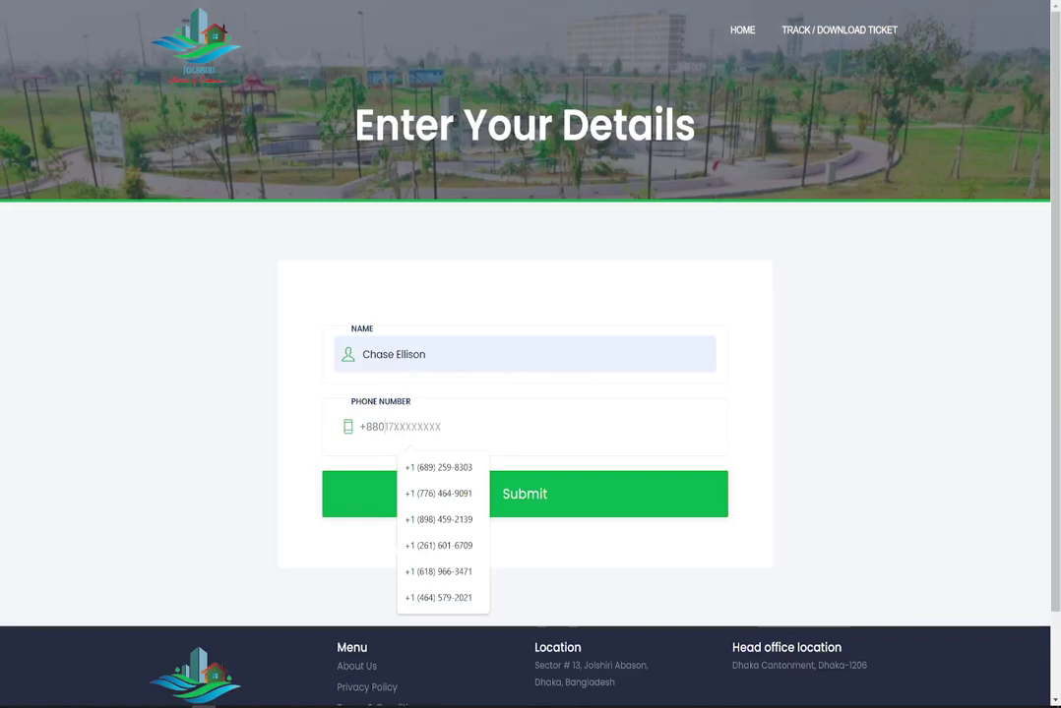
key("Down")
key("Up")
type("0")
key("Down")
key("Return")
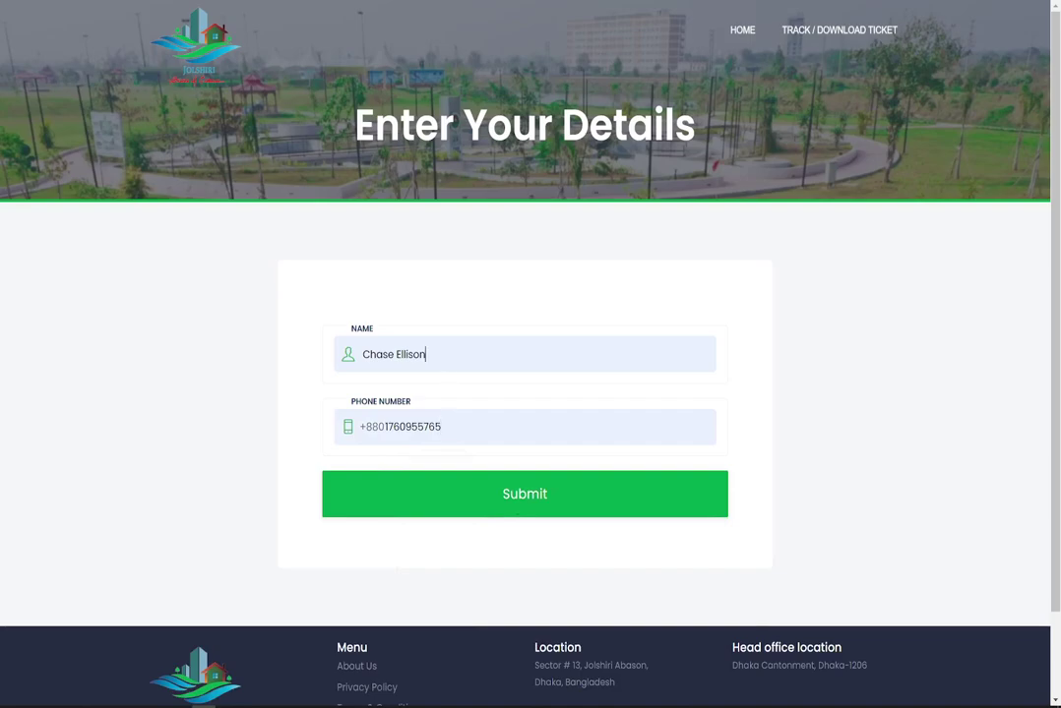
Delete a letter from the name and a phone digit to show the 10-digit error.
left_click(425, 355)
key("BackSpace")
key("BackSpace")
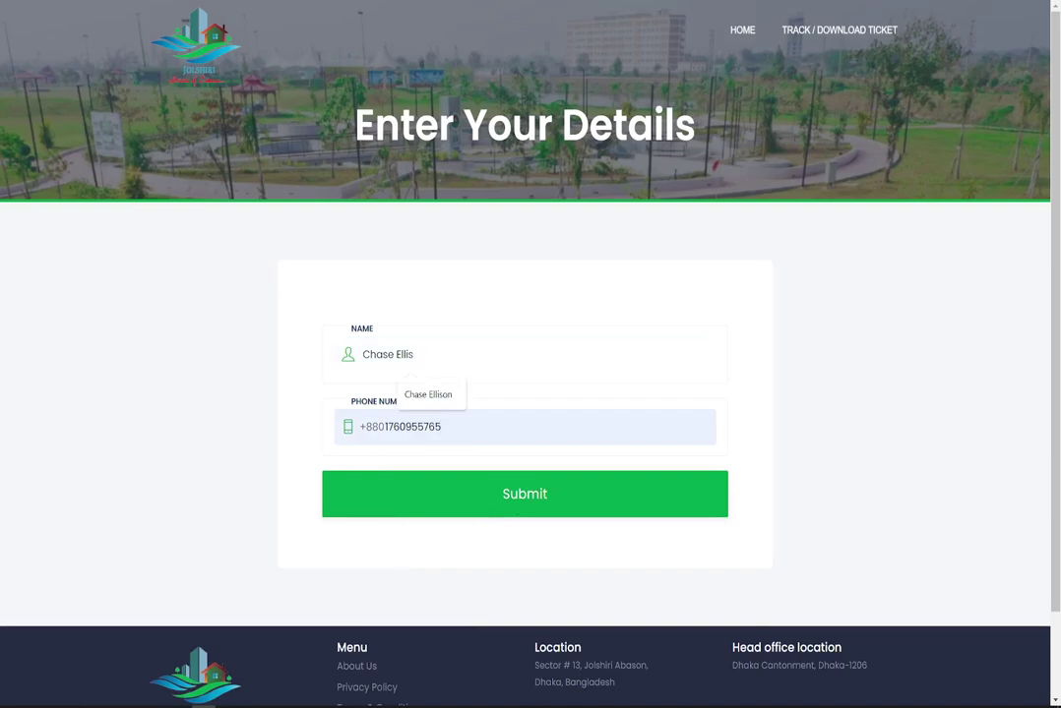
left_click(442, 426)
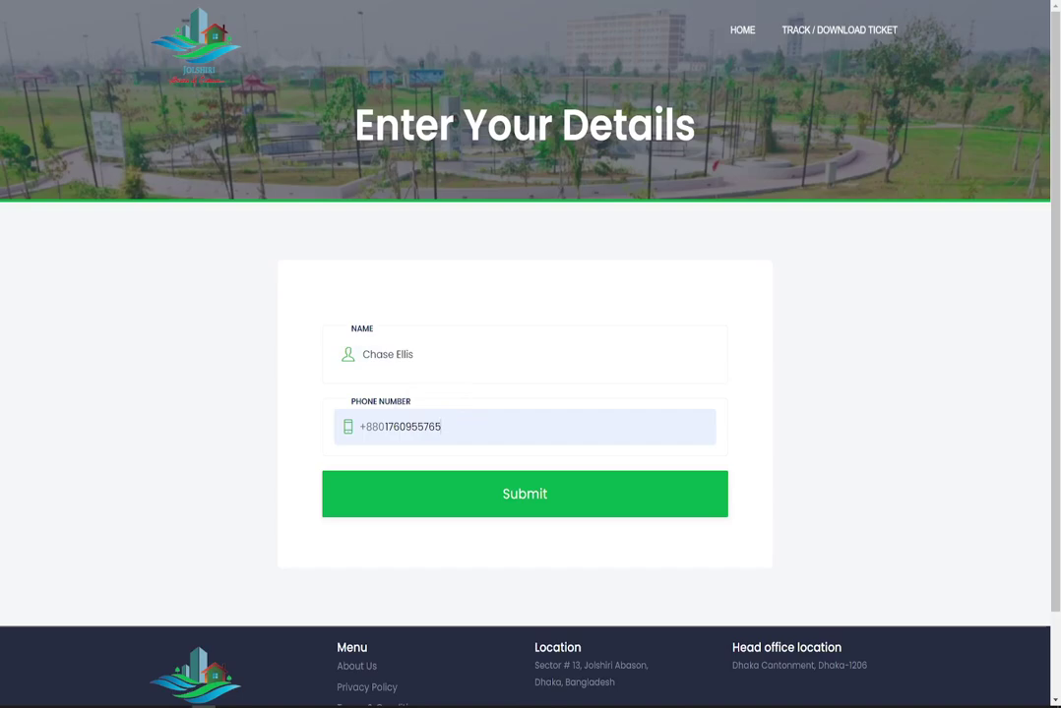
key("BackSpace")
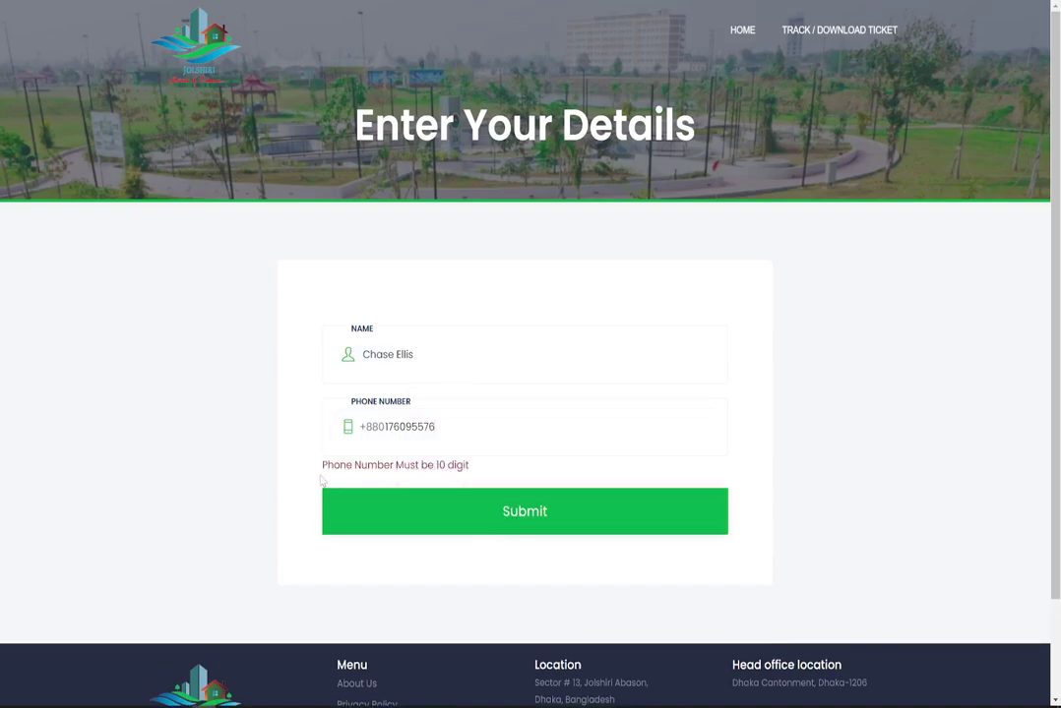
left_click_drag(468, 467, 339, 325)
Restore the full 10-digit phone number from the suggestion and submit the details.
left_click(468, 544)
key("Down")
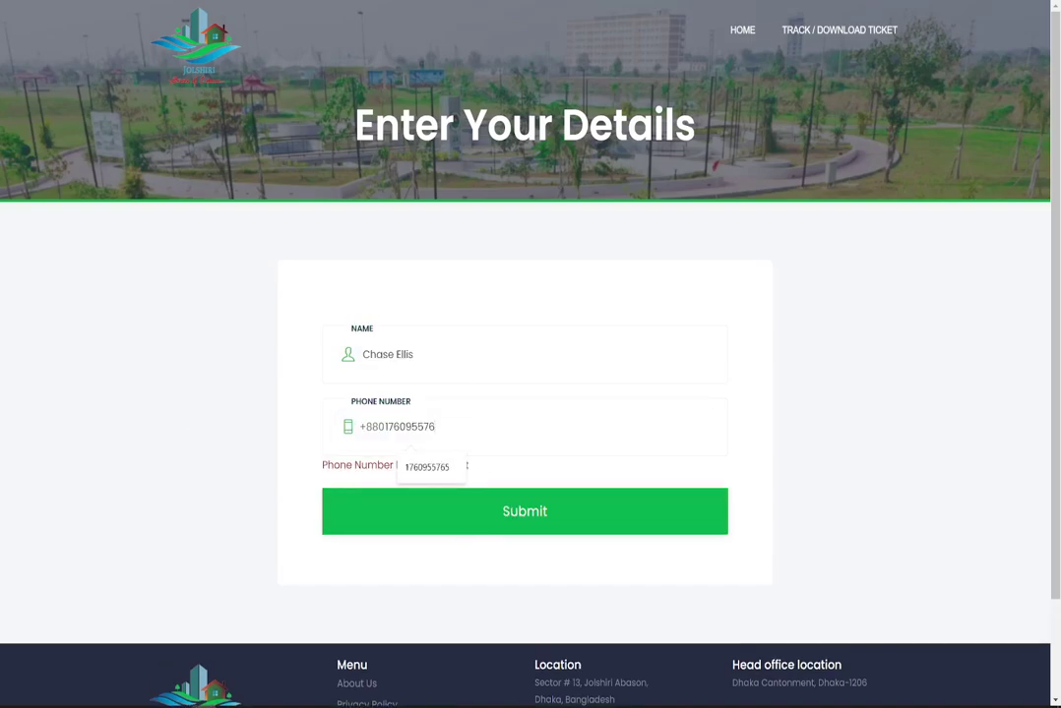
key("Return")
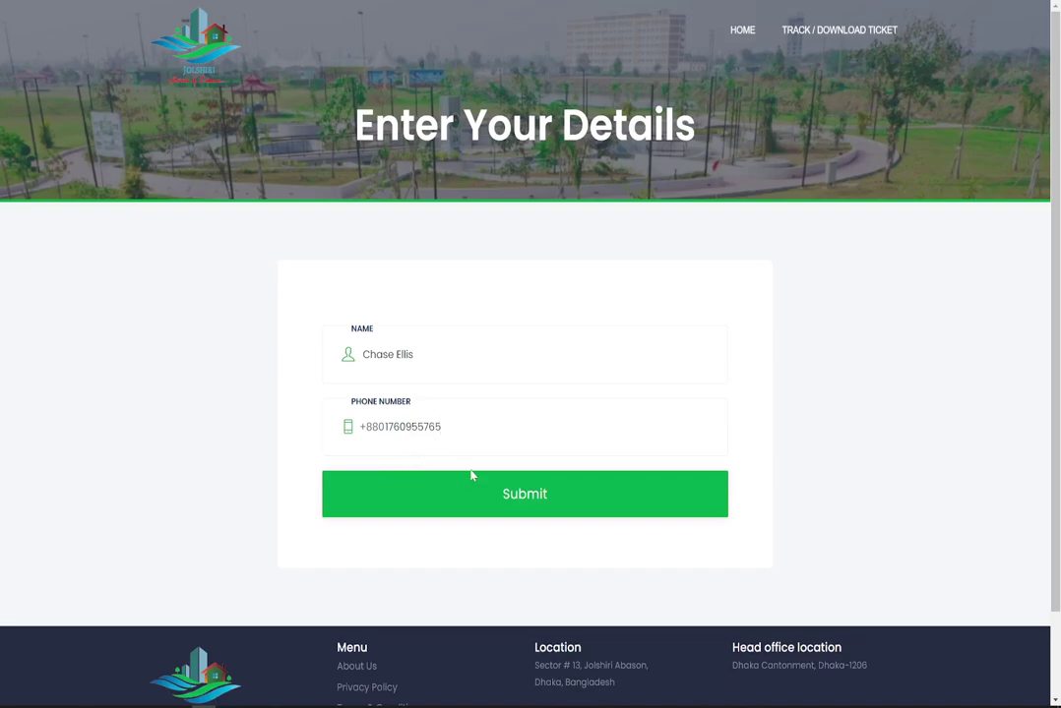
left_click(472, 488)
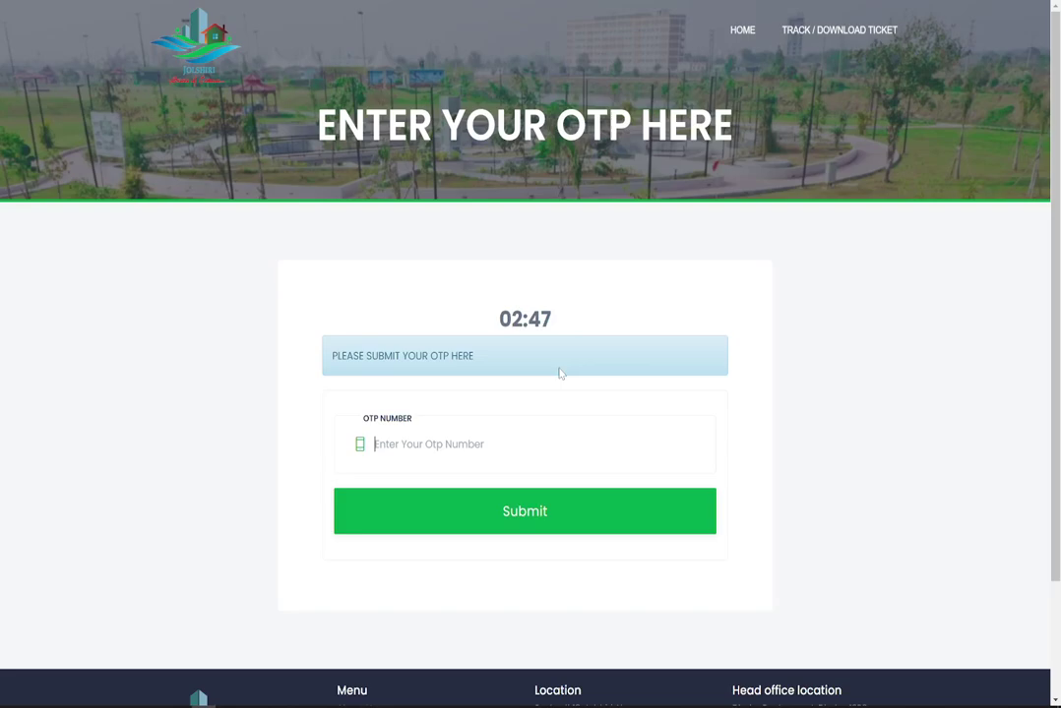
left_click(705, 404)
type("254653")
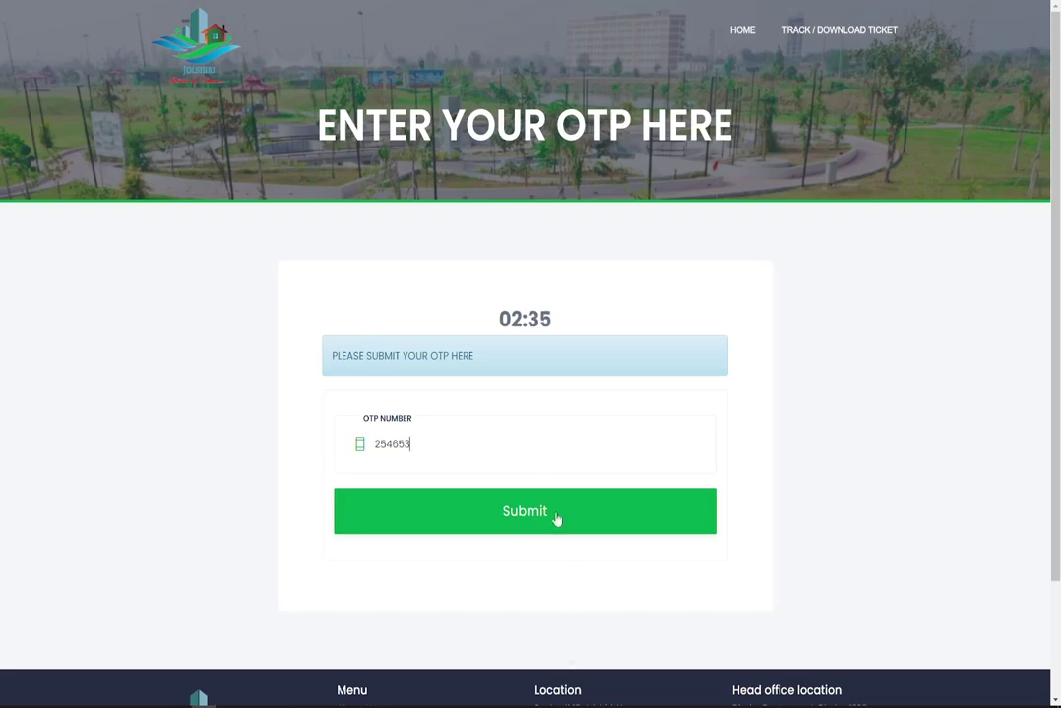
left_click(559, 520)
left_click_drag(433, 356, 332, 356)
left_click(389, 310)
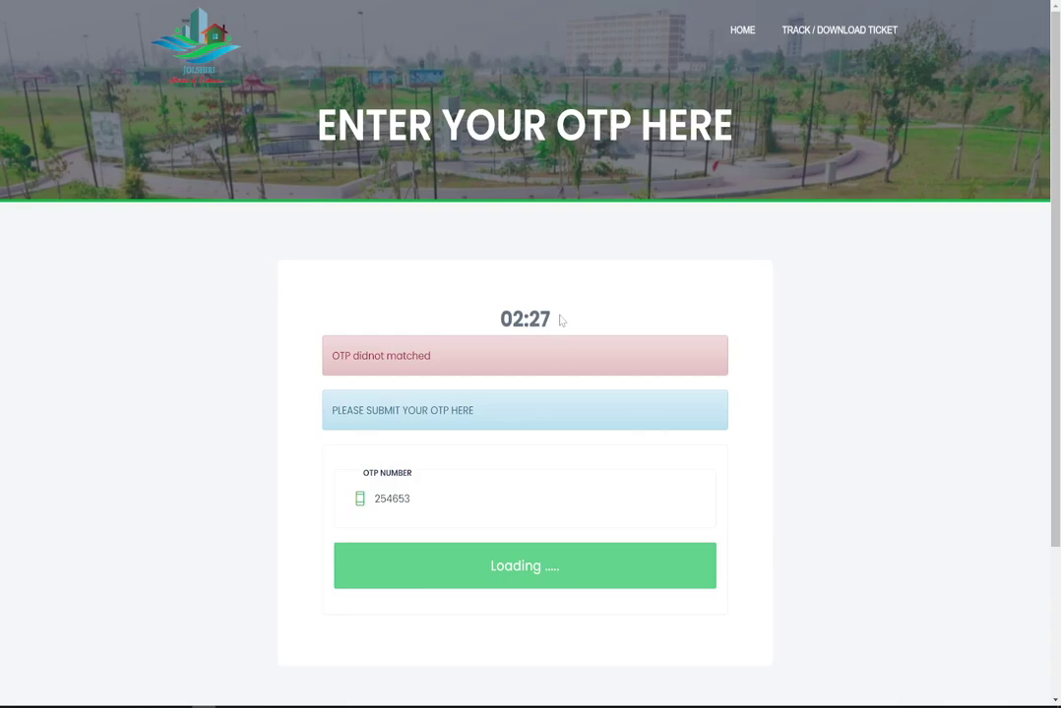
left_click_drag(531, 318, 485, 318)
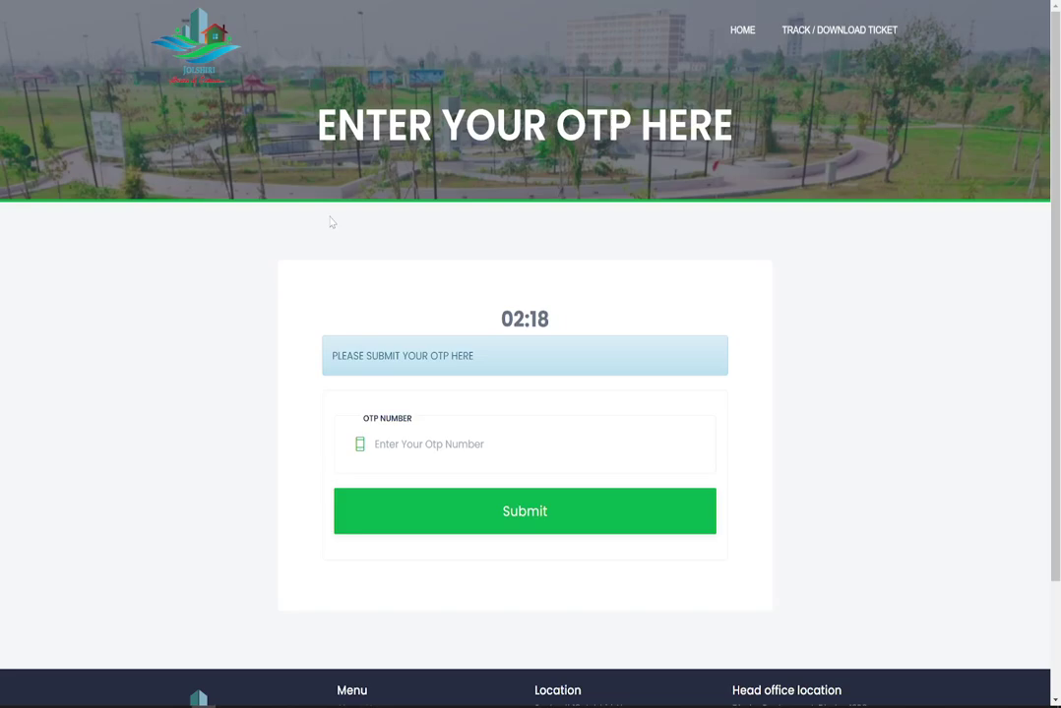
left_click(465, 437)
scroll(429, 463, "down", 2)
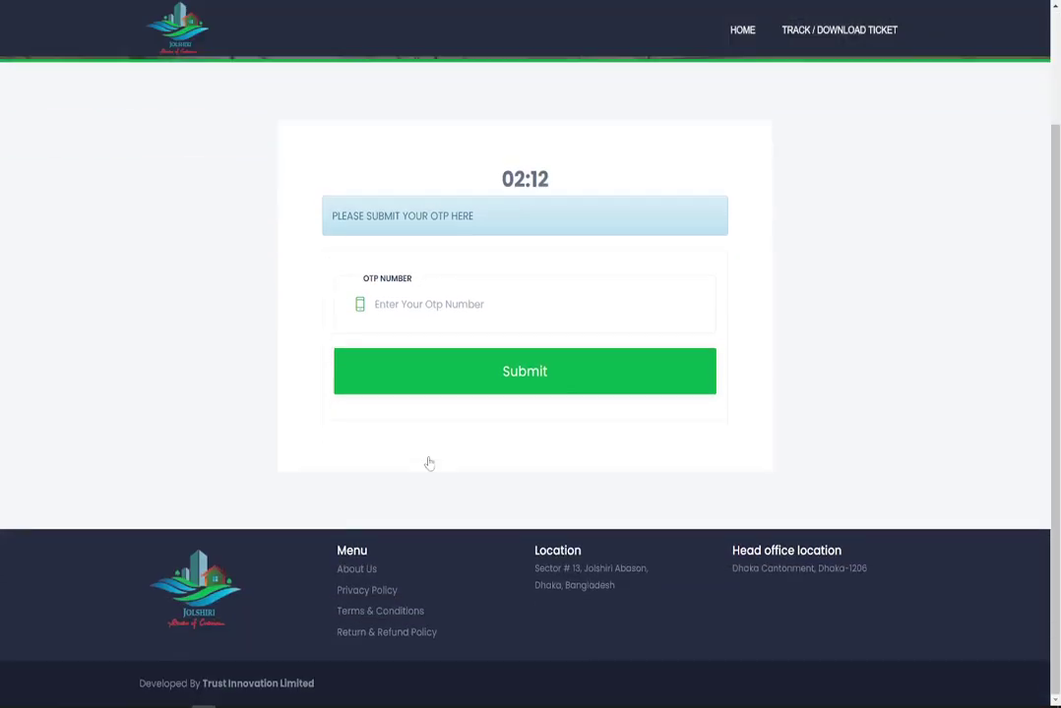
scroll(417, 492, "up", 2)
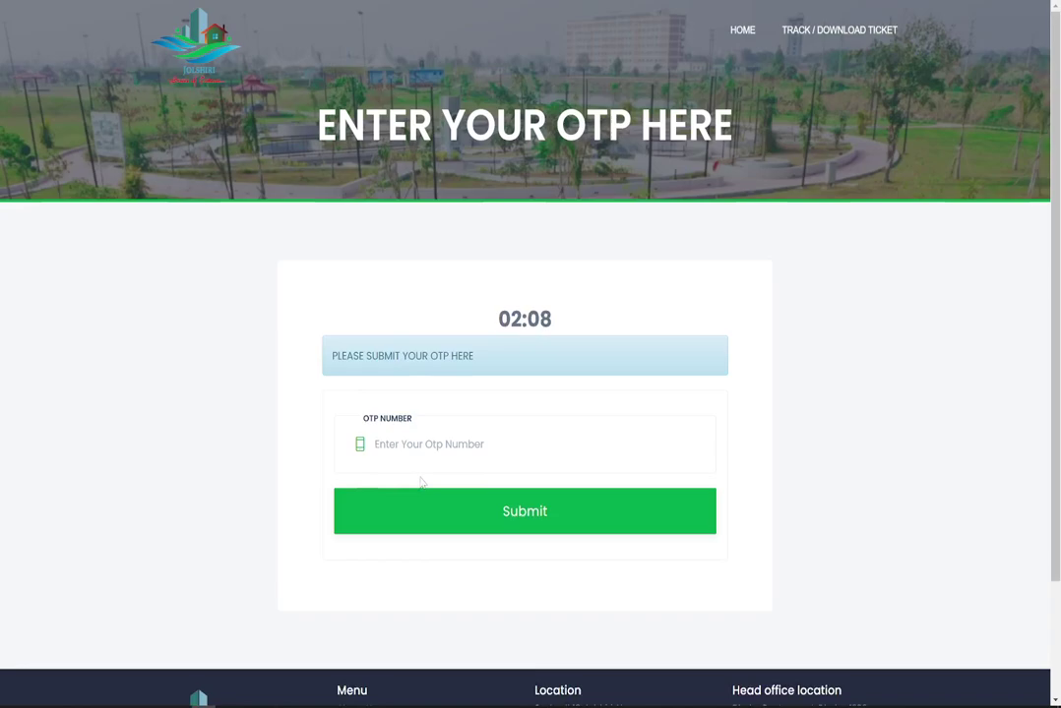
left_click(520, 513)
scroll(843, 340, "down", 1)
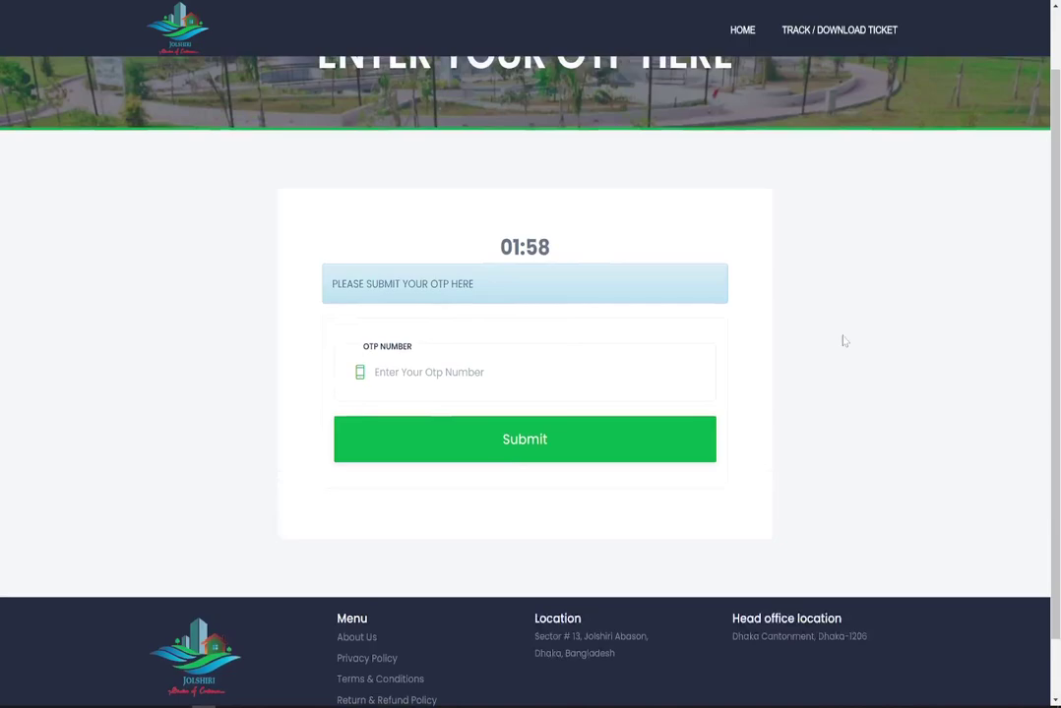
Open ticket tracking, choose the saved phone number, and request a tracking code.
scroll(843, 340, "up", 1)
left_click(836, 29)
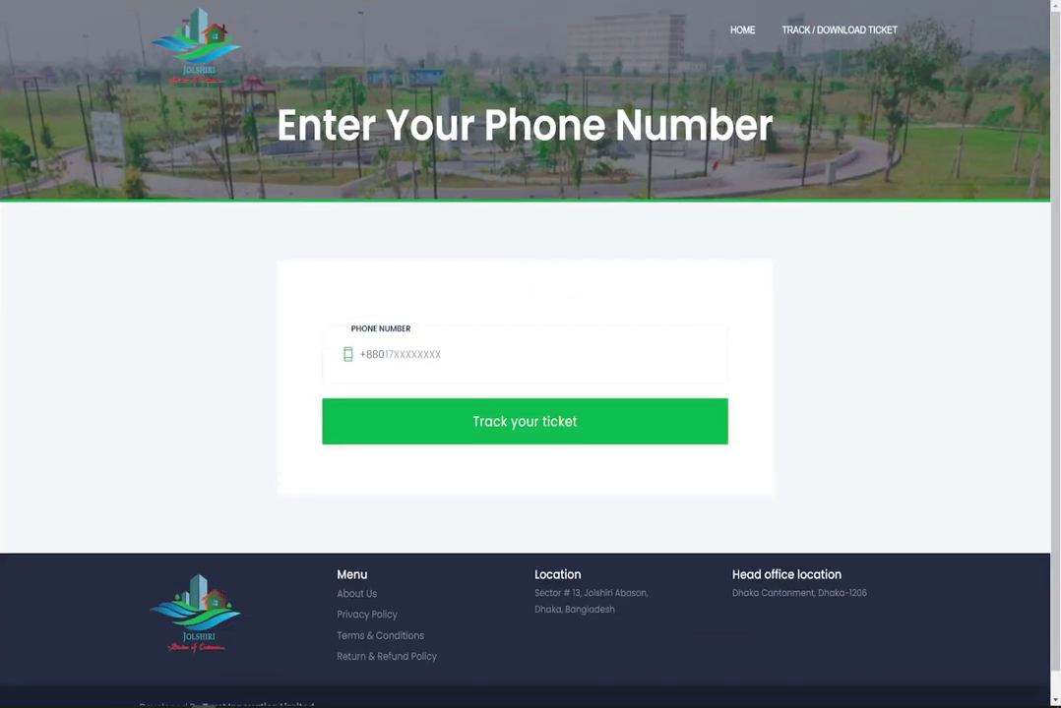
left_click(443, 354)
left_click(443, 419)
left_click(577, 439)
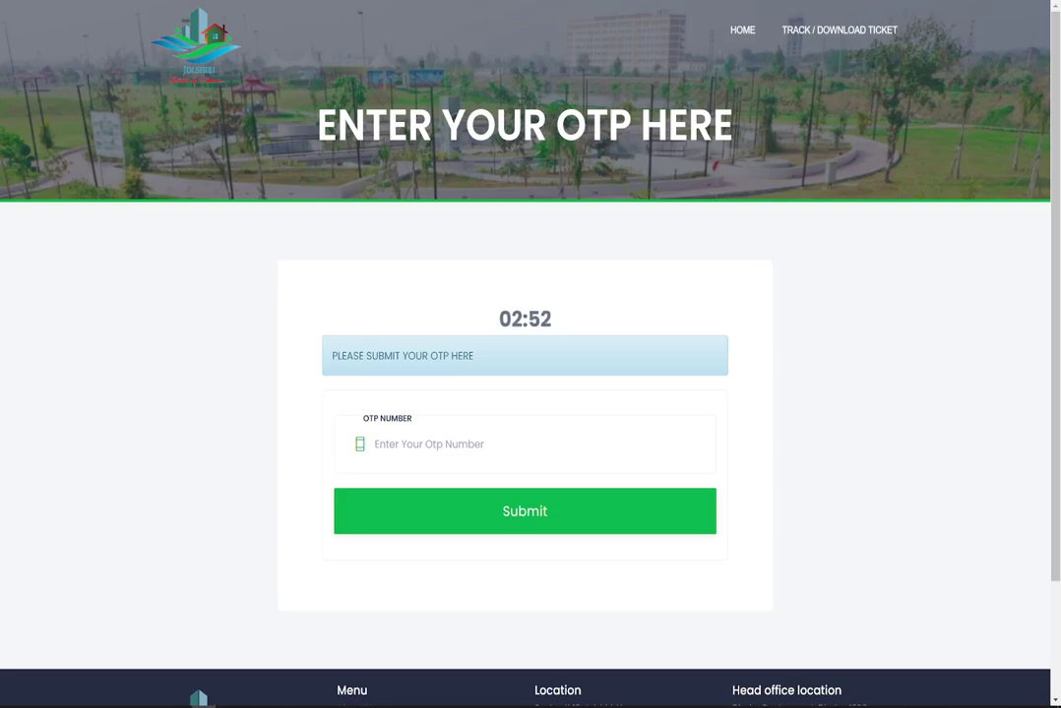
Begin entering a new site address in Chrome's address bar, clearing stray characters.
key("ctrl+l")
type("sf")
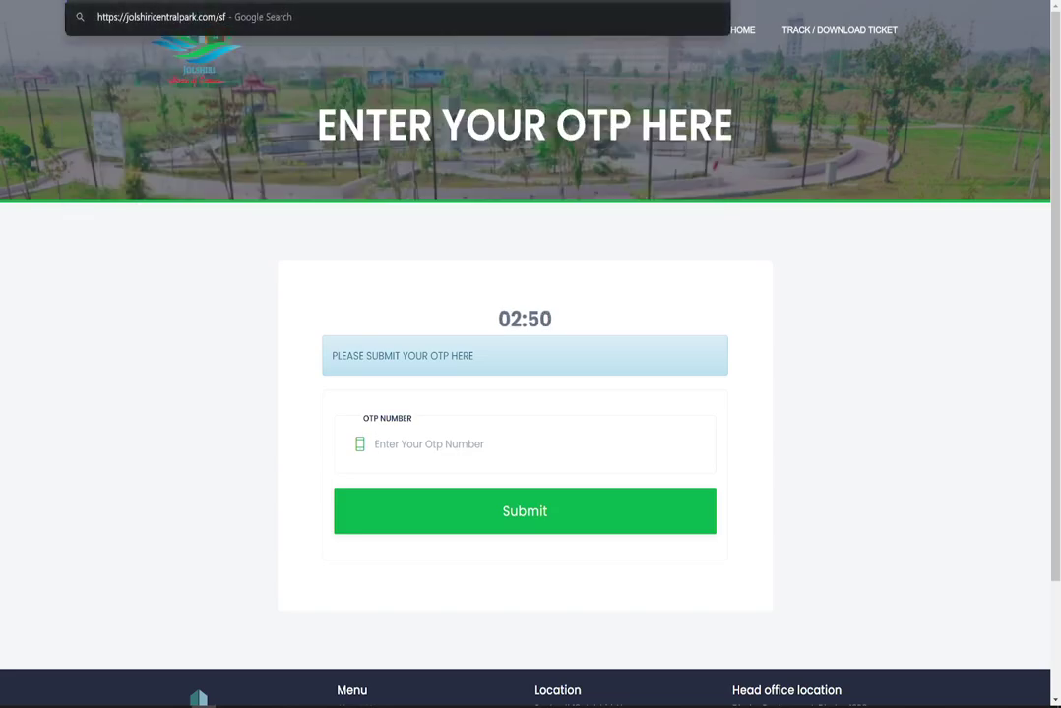
key("BackSpace")
key("BackSpace")
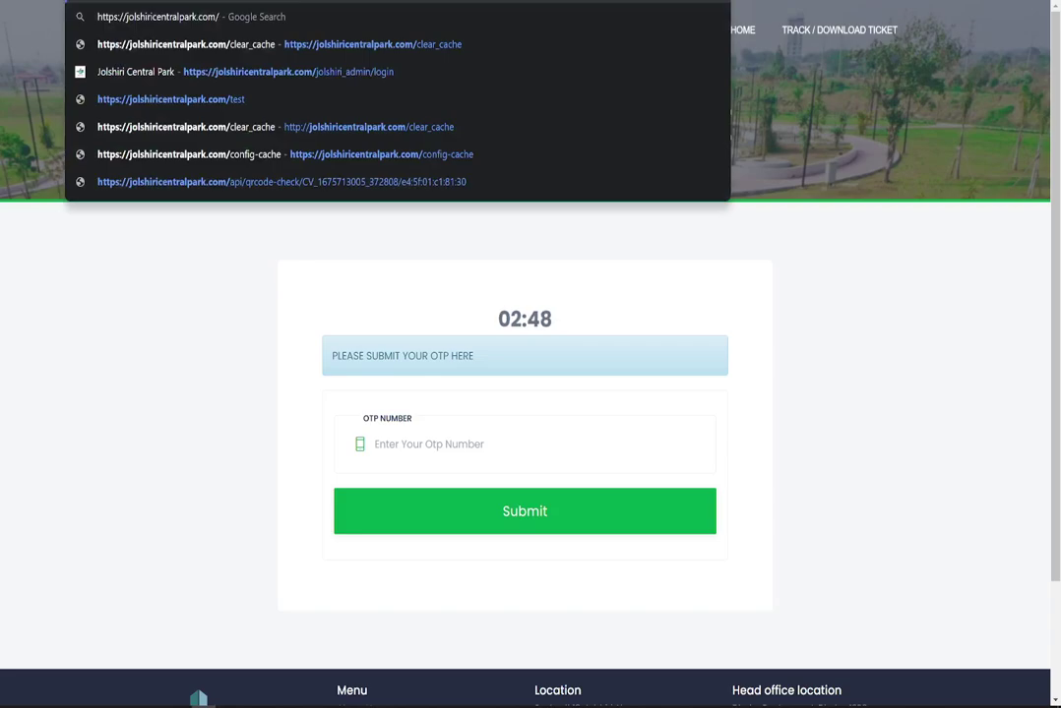
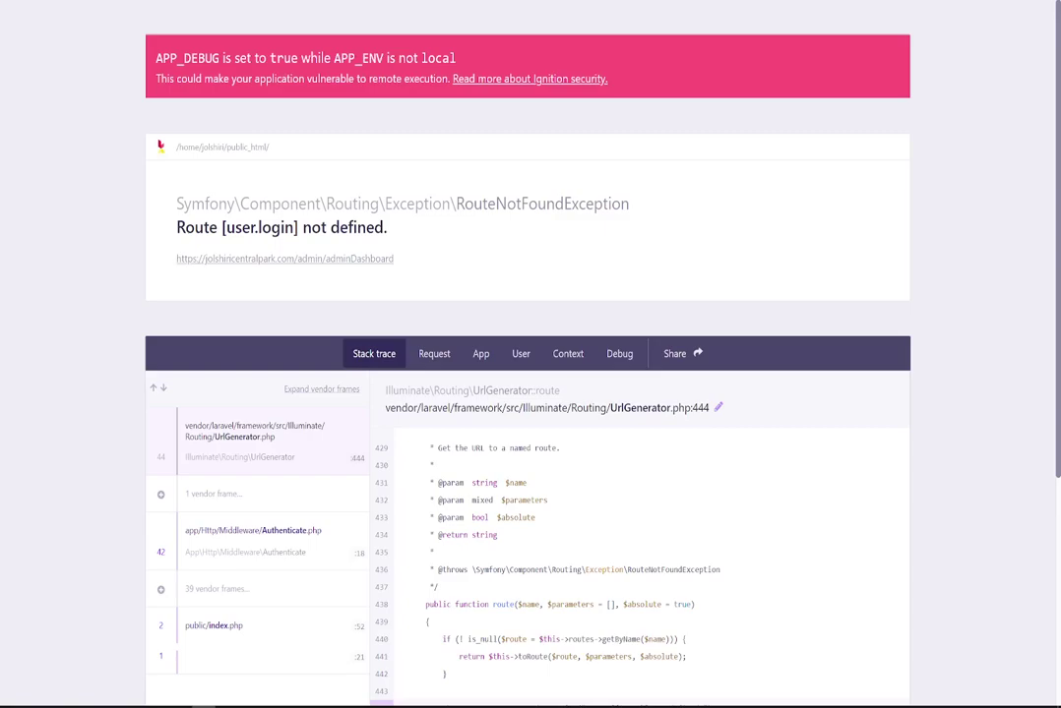
Replace the error path in the address bar with 'login' to load the Admin Login page.
key("ctrl+l")
key("BackSpace")
key("BackSpace")
key("BackSpace")
key("BackSpace")
key("BackSpace")
key("BackSpace")
key("BackSpace")
key("BackSpace")
key("BackSpace")
key("BackSpace")
key("BackSpace")
key("BackSpace")
key("BackSpace")
key("BackSpace")
key("BackSpace")
key("BackSpace")
key("BackSpace")
key("BackSpace")
key("BackSpace")
key("BackSpace")
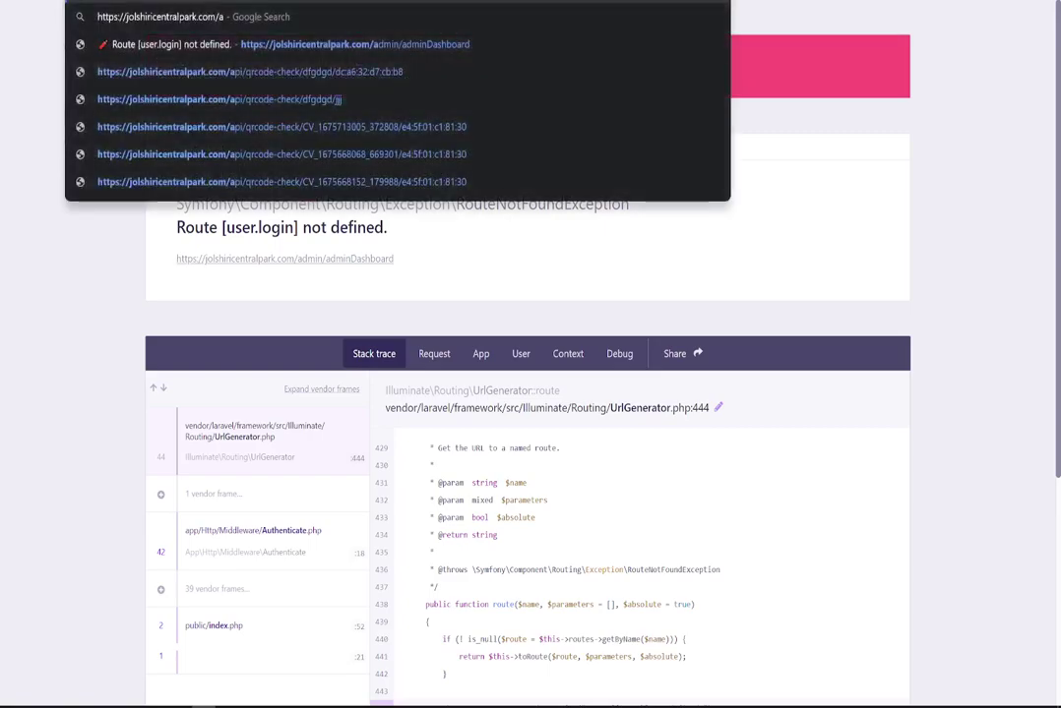
type("login")
key("Return")
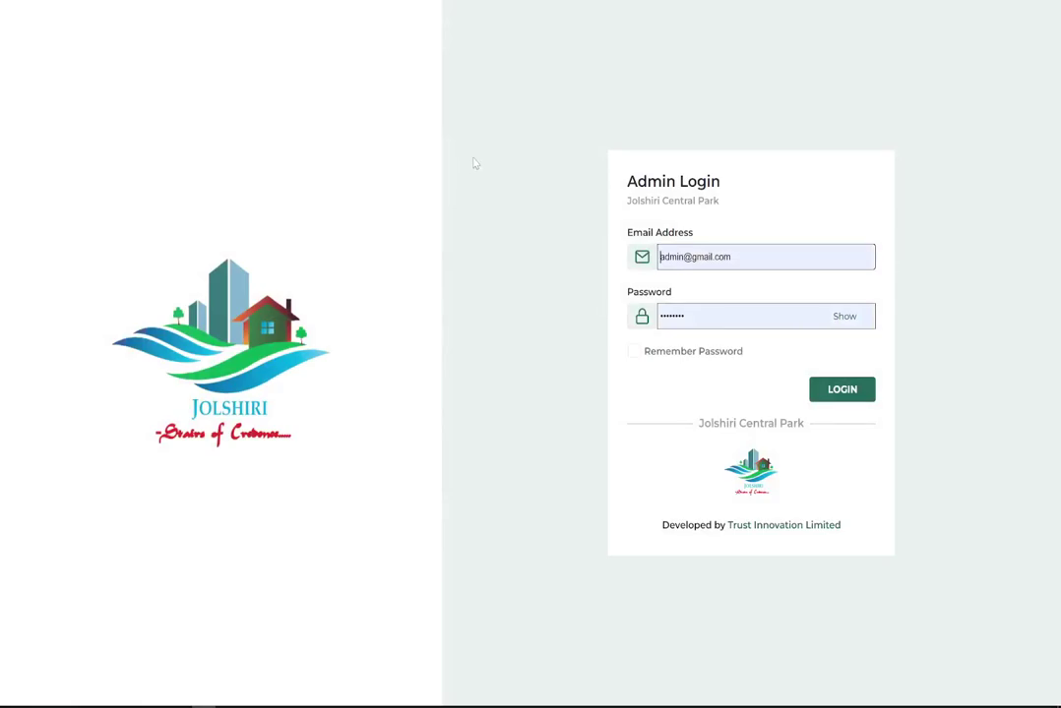
Log in with the saved admin credentials and highlight the Total Customer Registered and Active Staff Member labels.
left_click(854, 396)
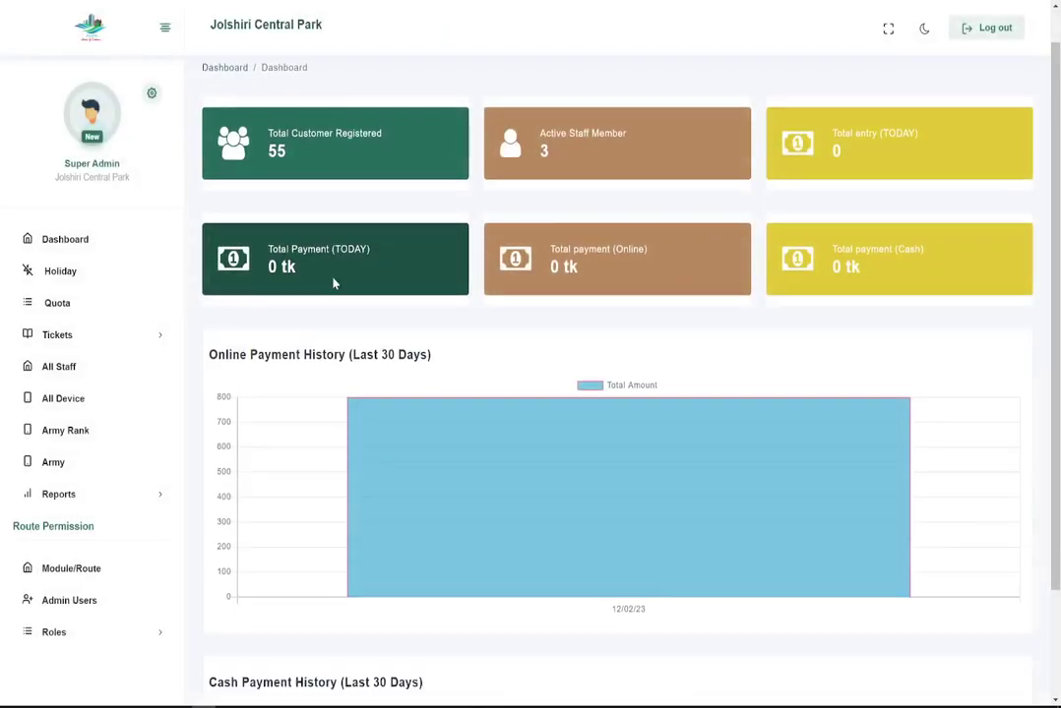
scroll(352, 359, "up", 2)
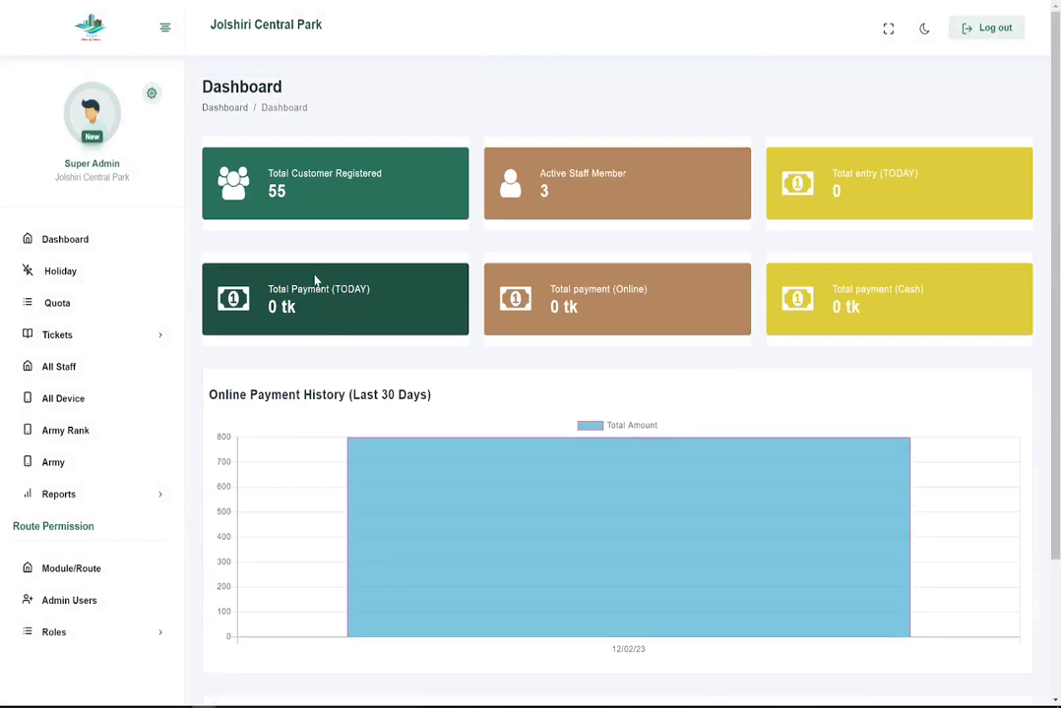
double_click(278, 173)
left_click(278, 173)
left_click(440, 190)
left_click_drag(539, 173, 662, 174)
left_click(676, 184)
scroll(334, 350, "down", 2)
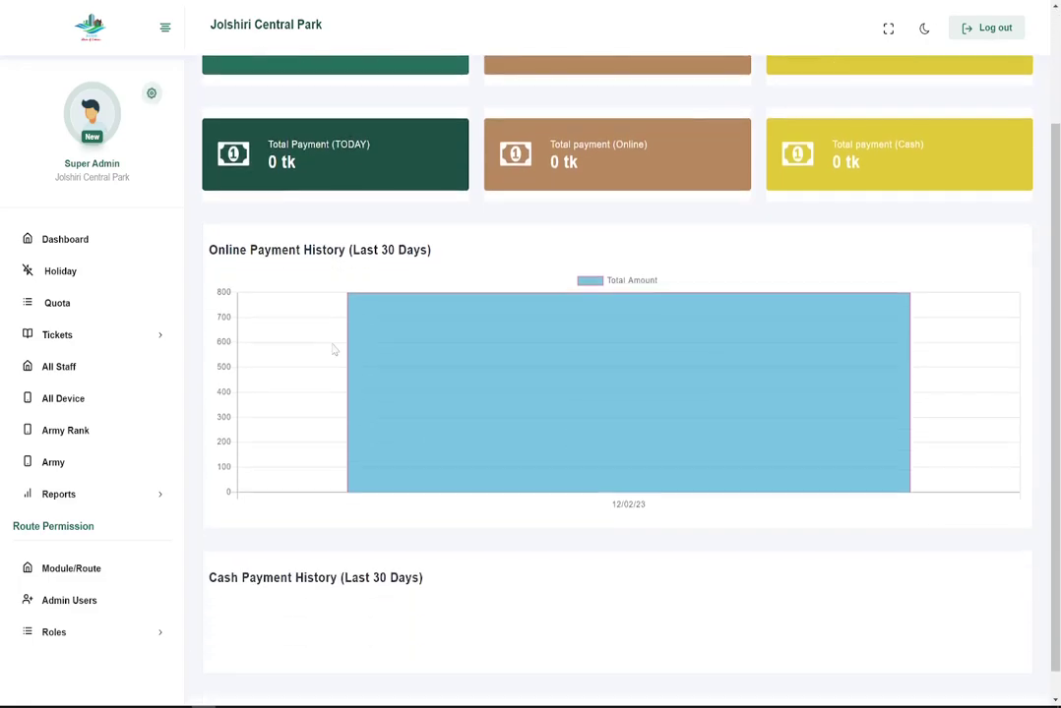
scroll(350, 295, "up", 2)
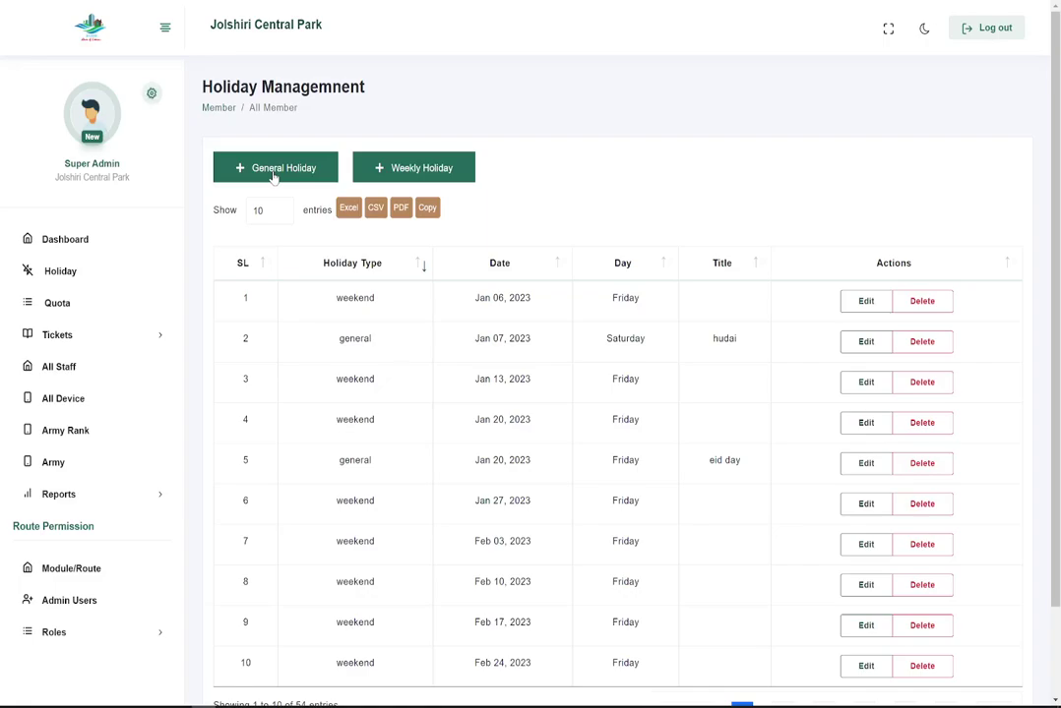
Switch from Holiday Management to the Quota Management page.
left_click(86, 306)
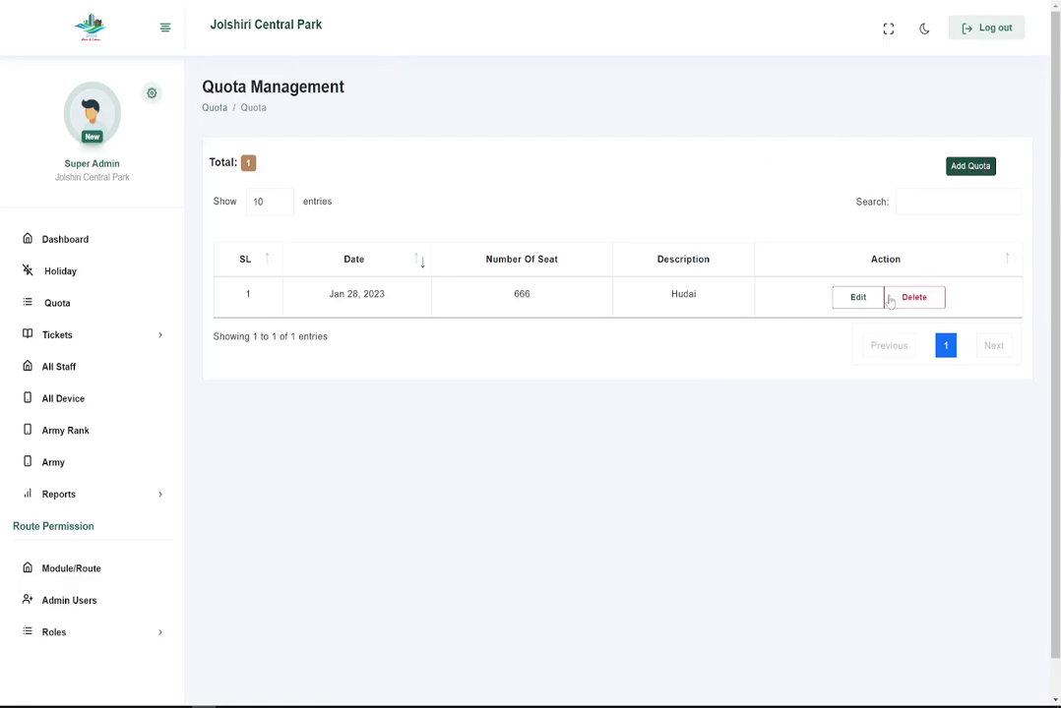
Open and dismiss the Jan 28, 2023 quota edit form twice unchanged, then expand Tickets.
left_click(852, 297)
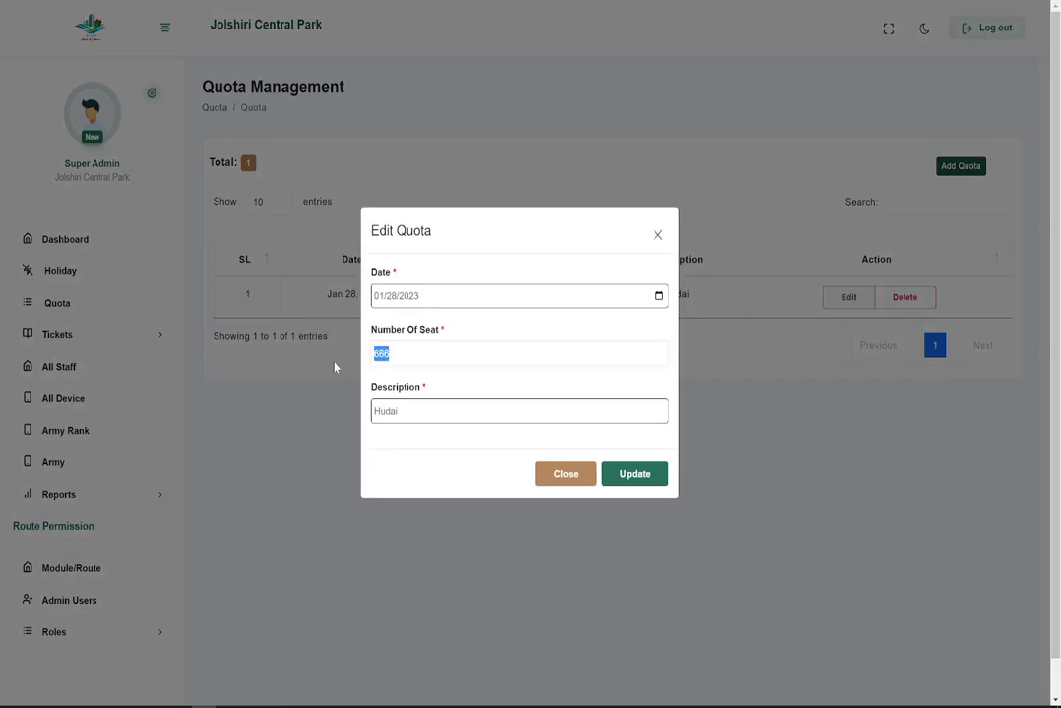
left_click(334, 367)
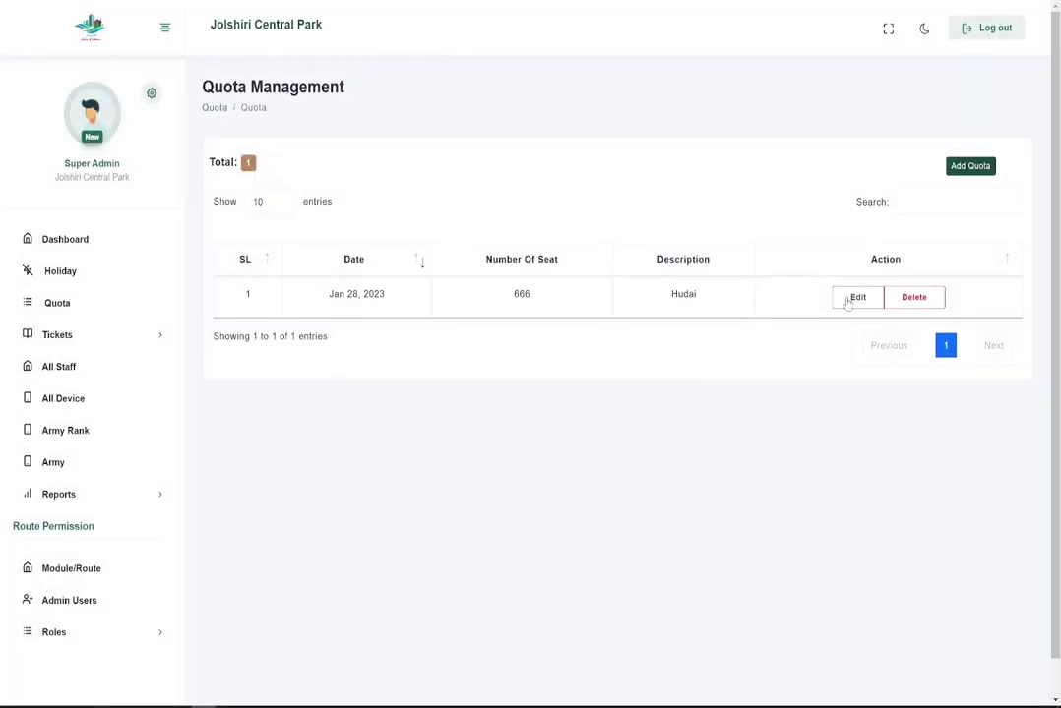
left_click(848, 299)
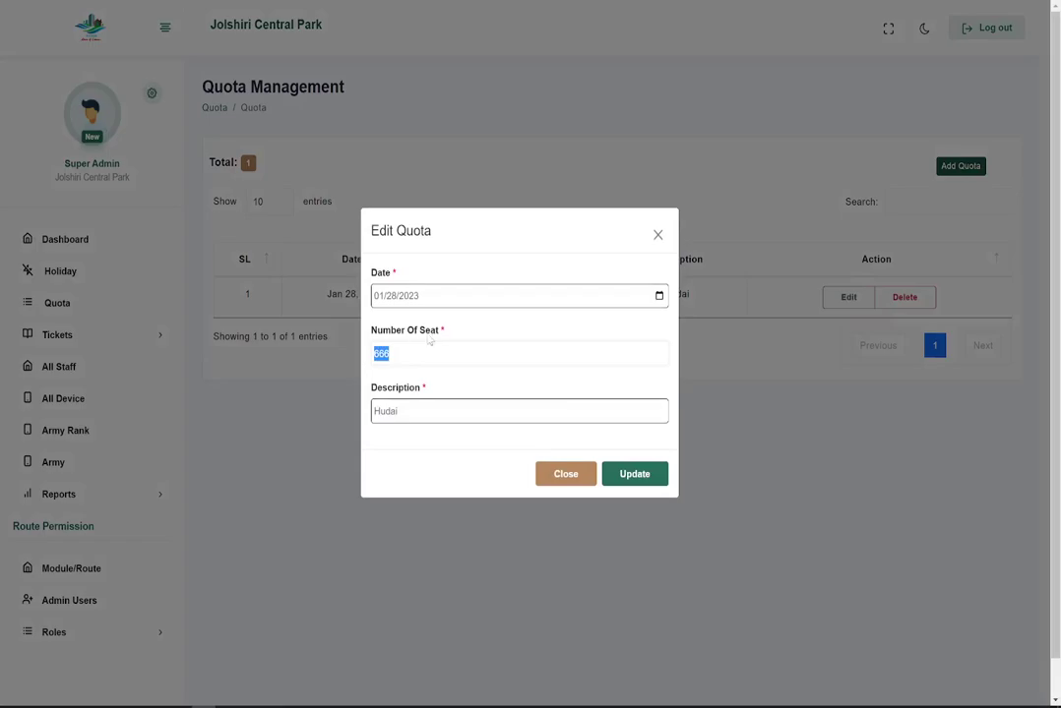
left_click(221, 426)
left_click(59, 337)
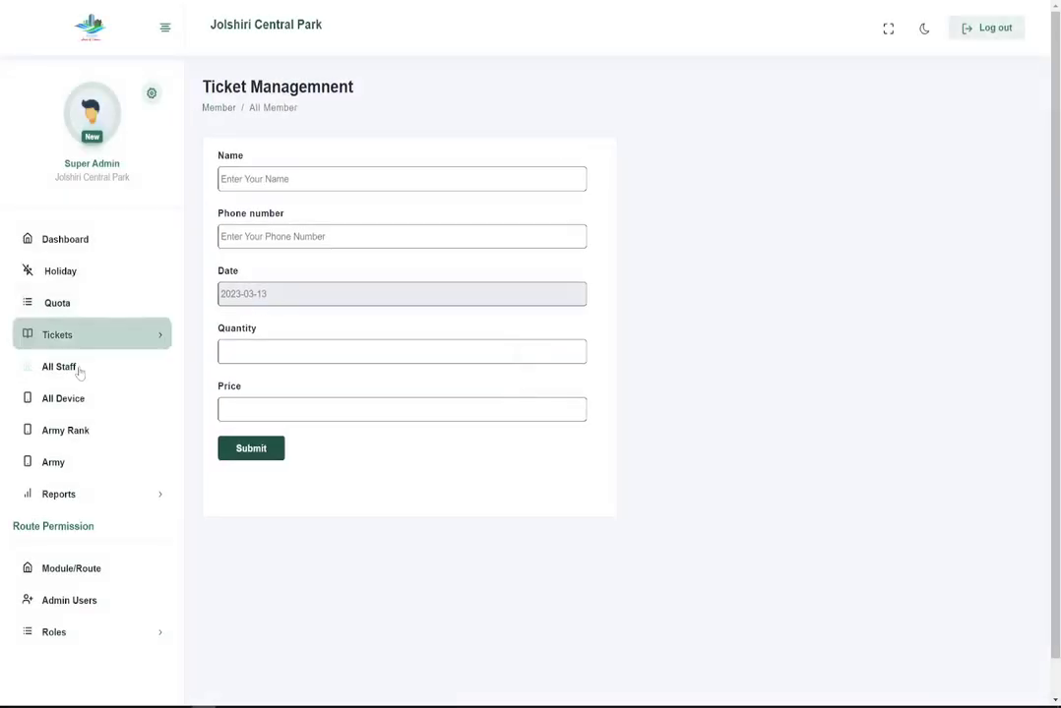
Browse the All Ticket list and close a ticket's print view.
left_click(62, 343)
left_click(74, 389)
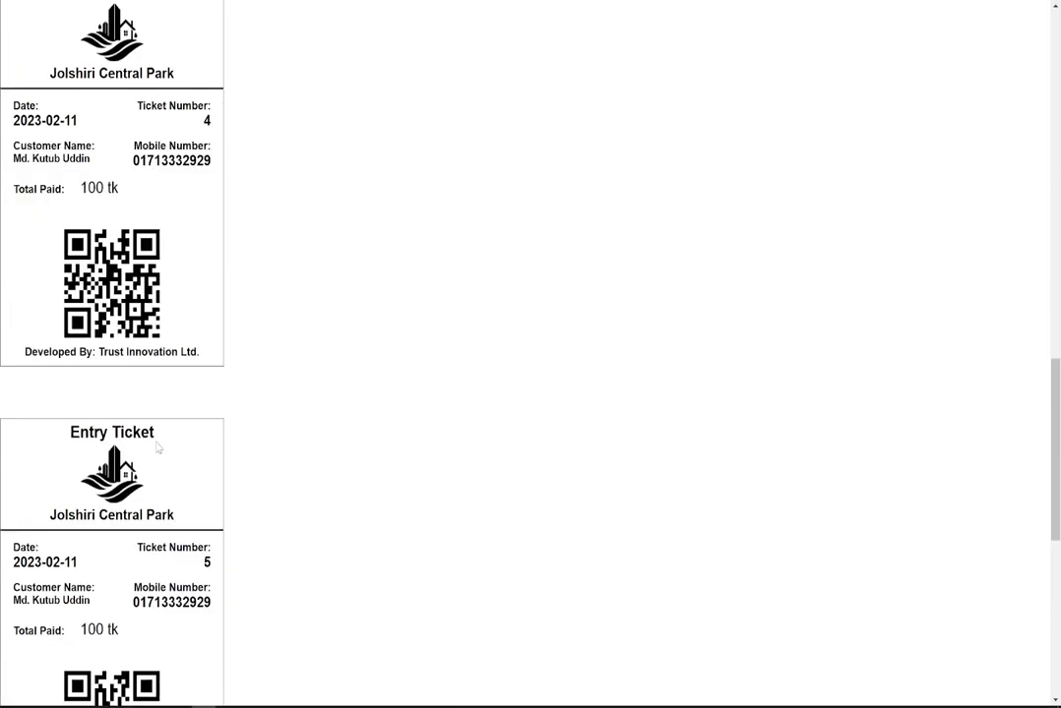
scroll(156, 413, "up", 13)
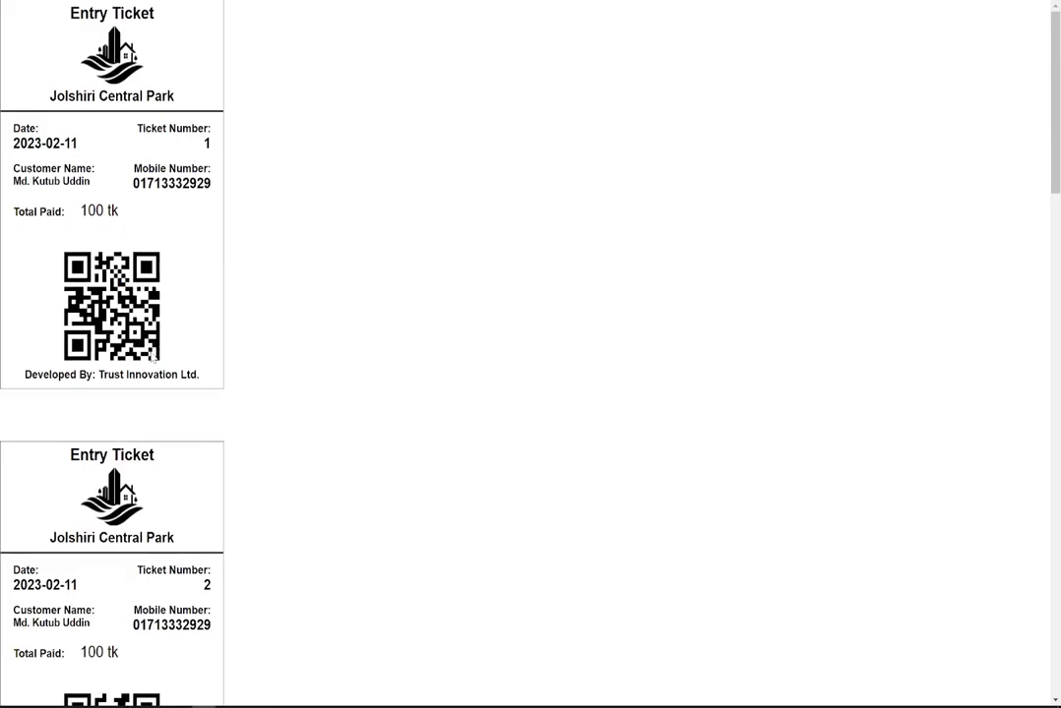
key("Escape")
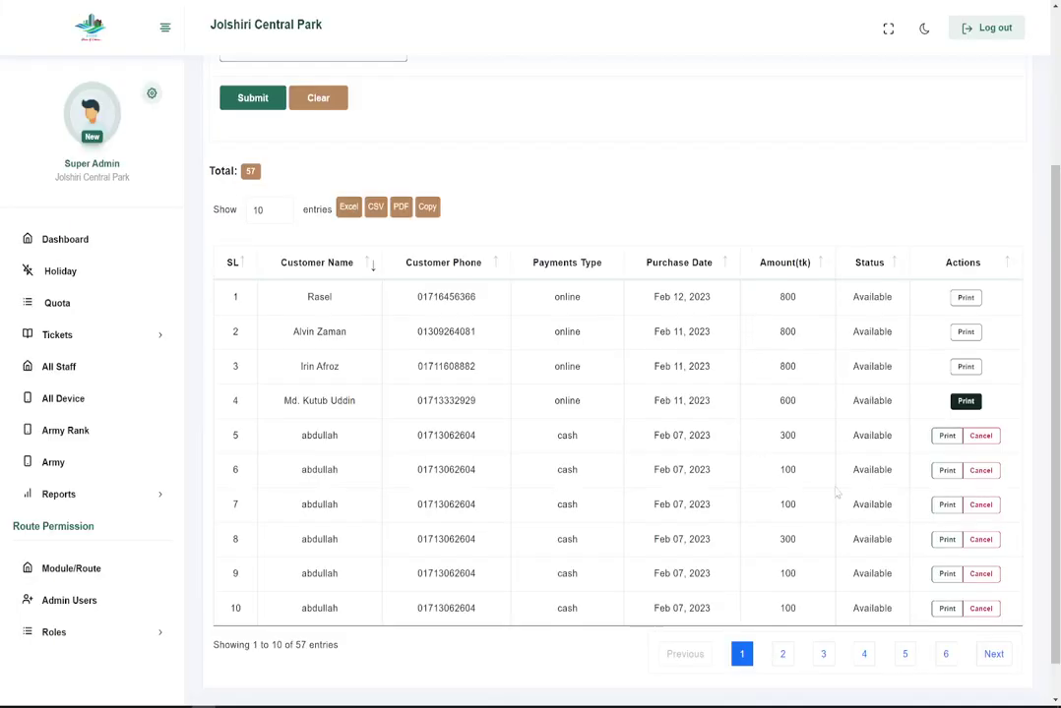
View the Ticket Sell form, then go to the All Device list.
left_click(71, 335)
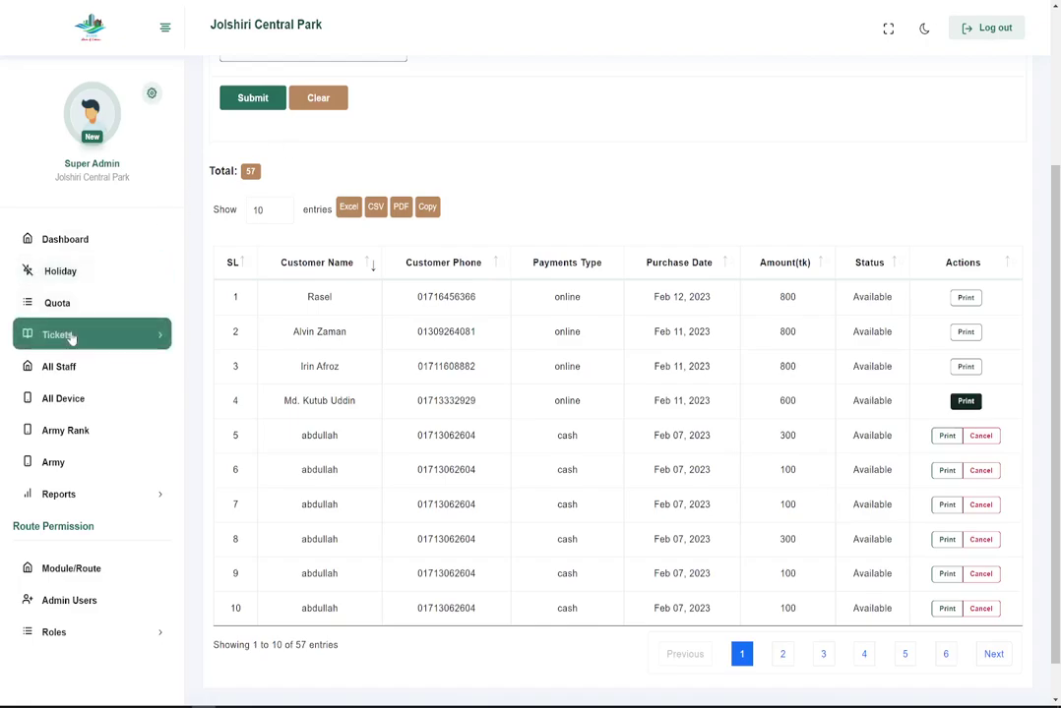
left_click(65, 363)
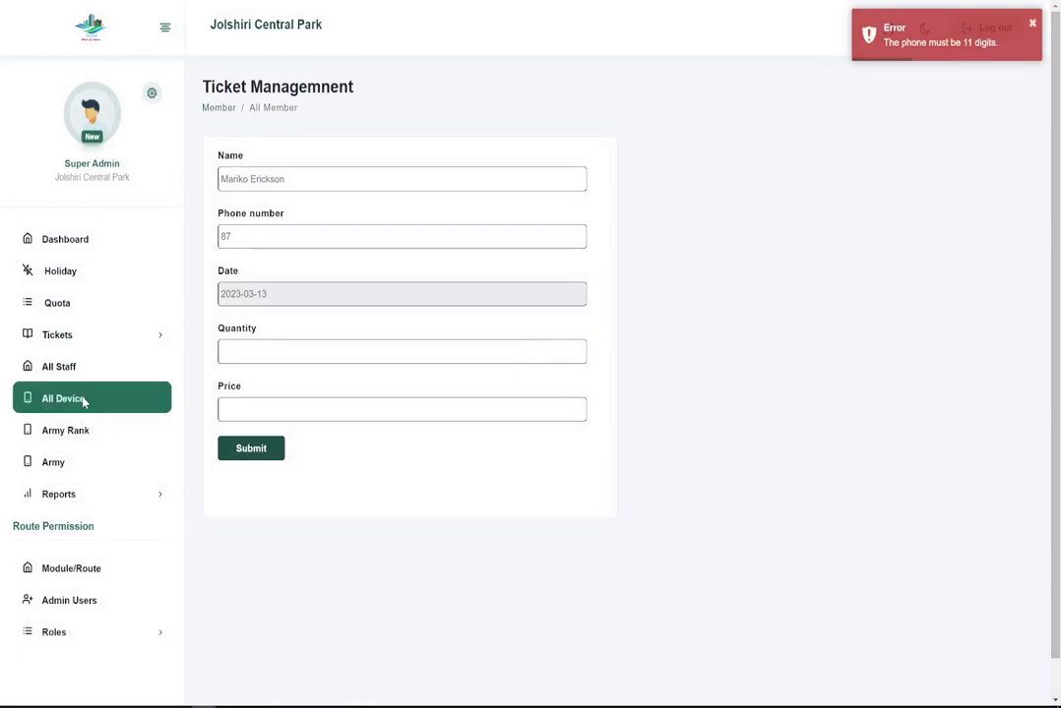
left_click(87, 391)
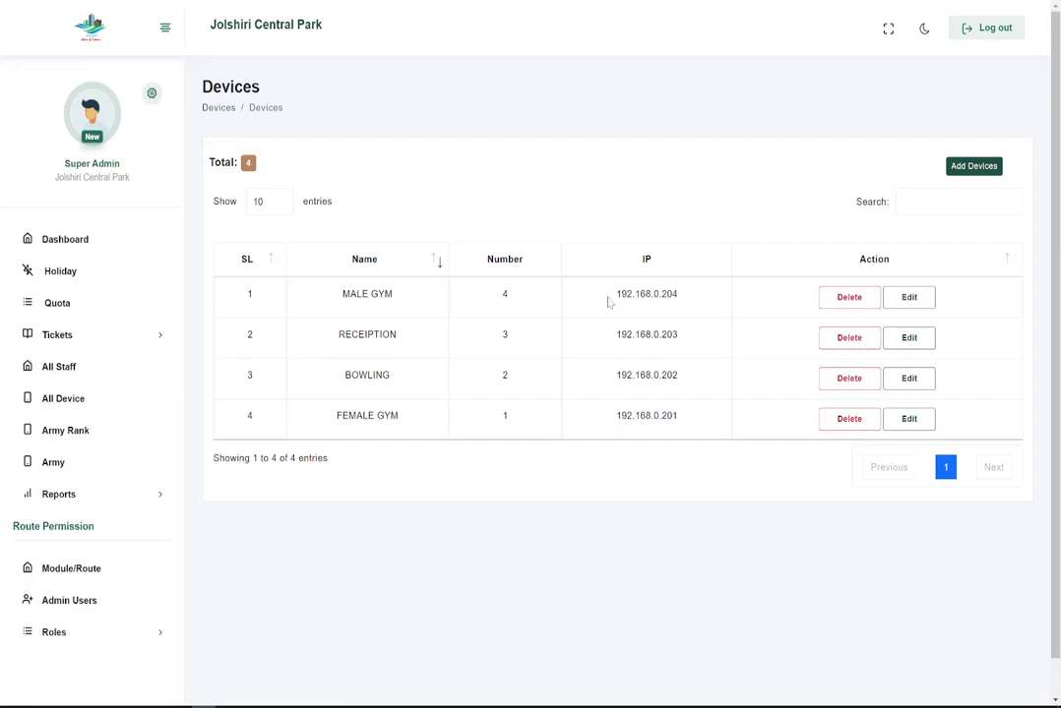
Highlight device IP 192.168.0.204, then open the Army members list and scroll it.
left_click_drag(609, 303, 692, 295)
left_click(44, 462)
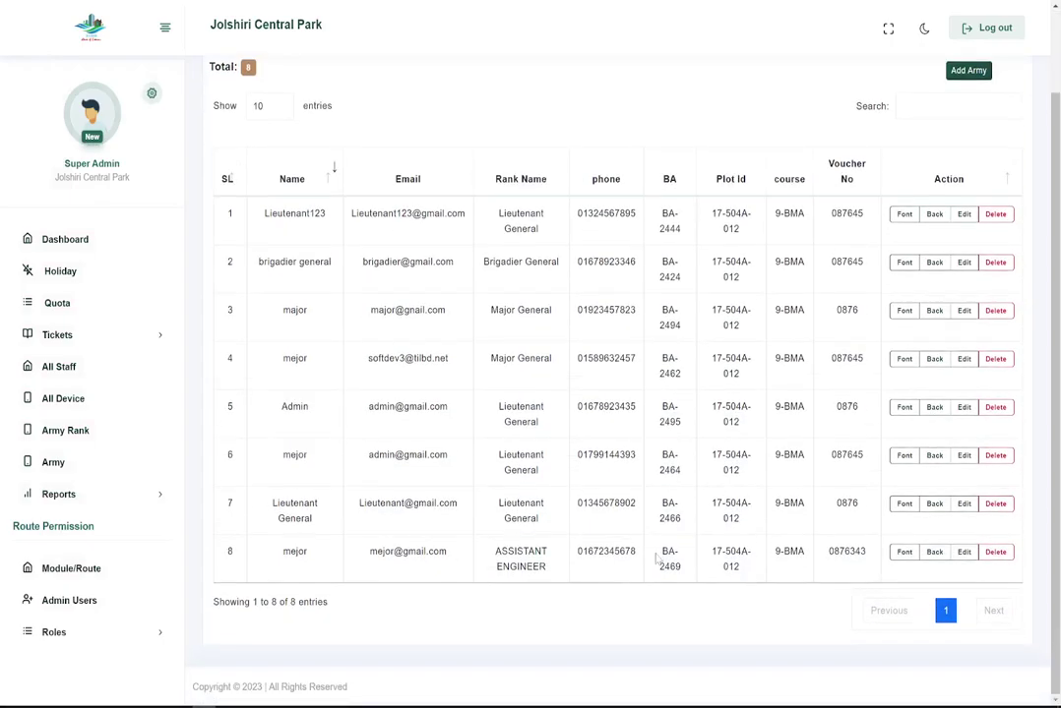
scroll(419, 470, "up", 2)
Expand Reports and page through the payment history to pages 2 and 3.
left_click(58, 494)
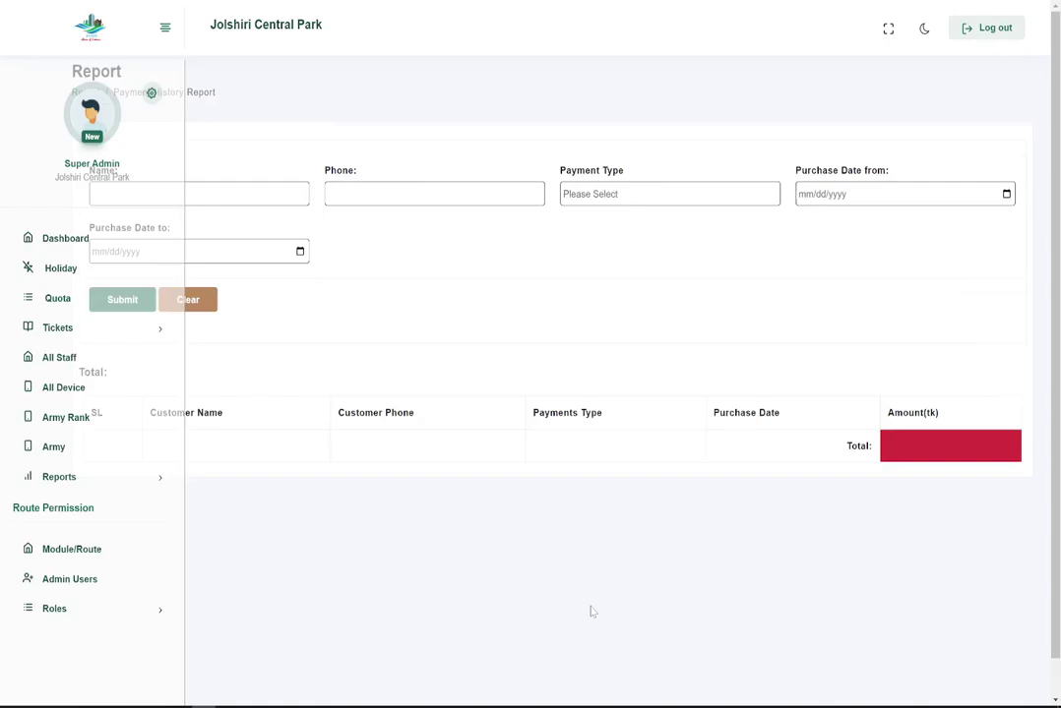
scroll(590, 612, "down", 3)
scroll(588, 611, "up", 3)
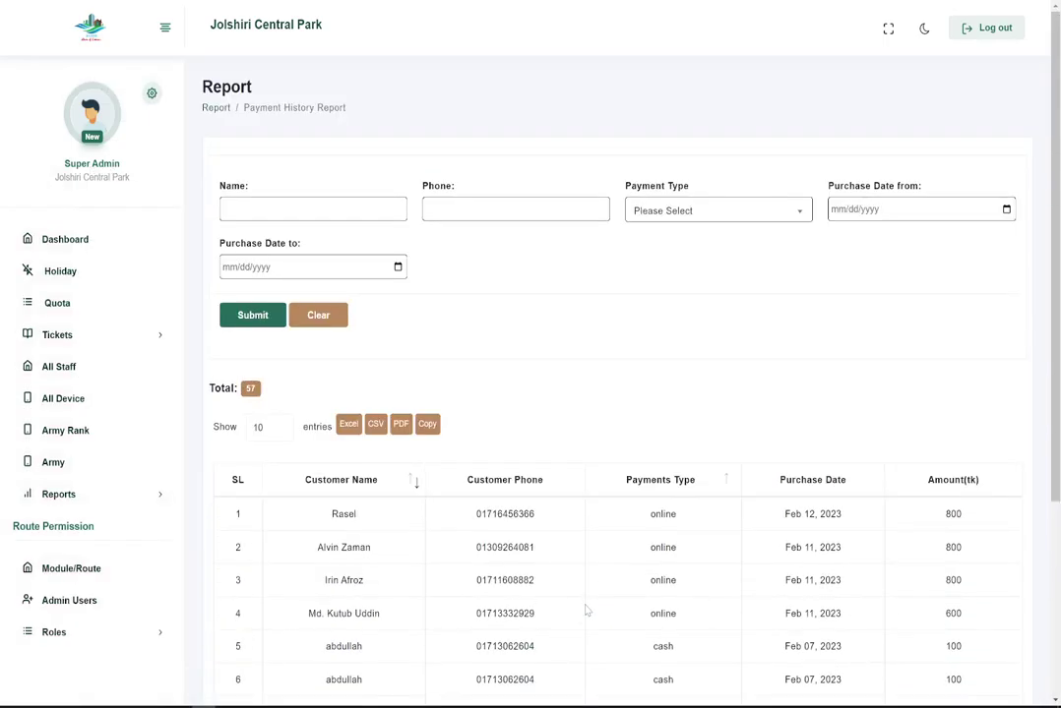
scroll(587, 611, "down", 3)
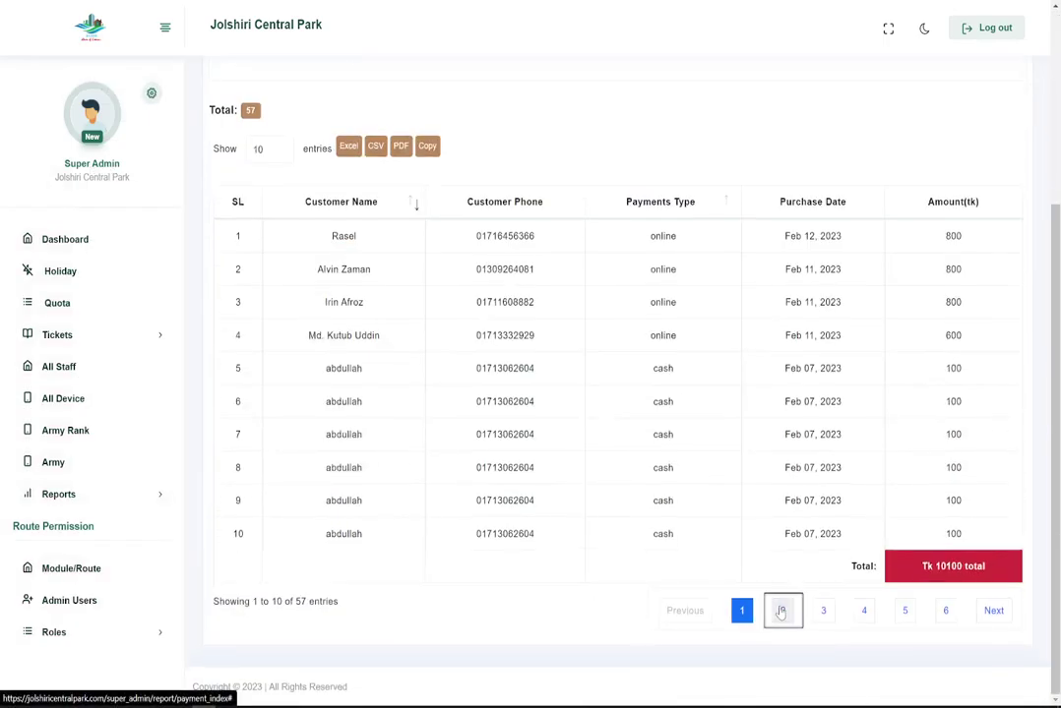
left_click(782, 611)
left_click(822, 612)
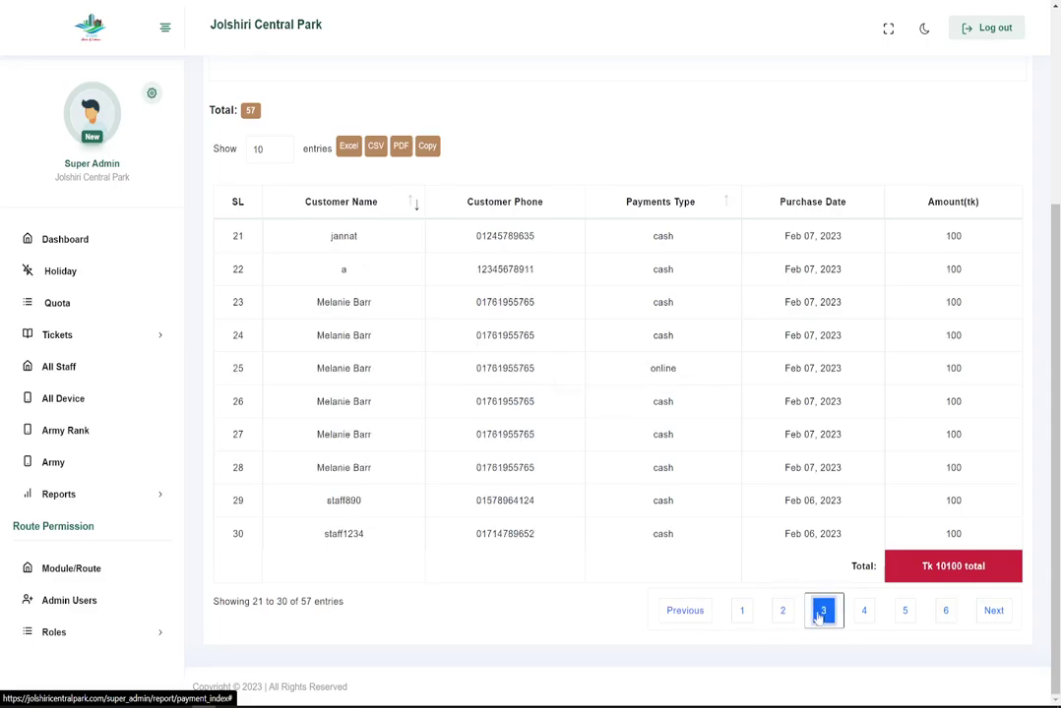
Open the Ticket Sell history, then the Army Entry history report.
left_click(86, 507)
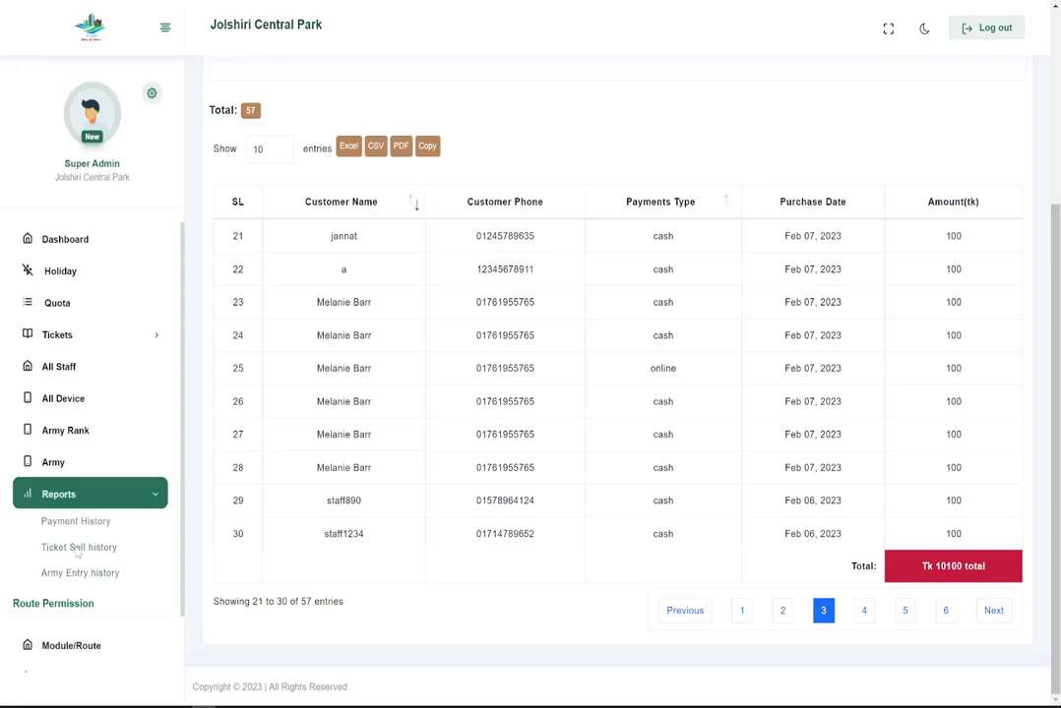
left_click(76, 554)
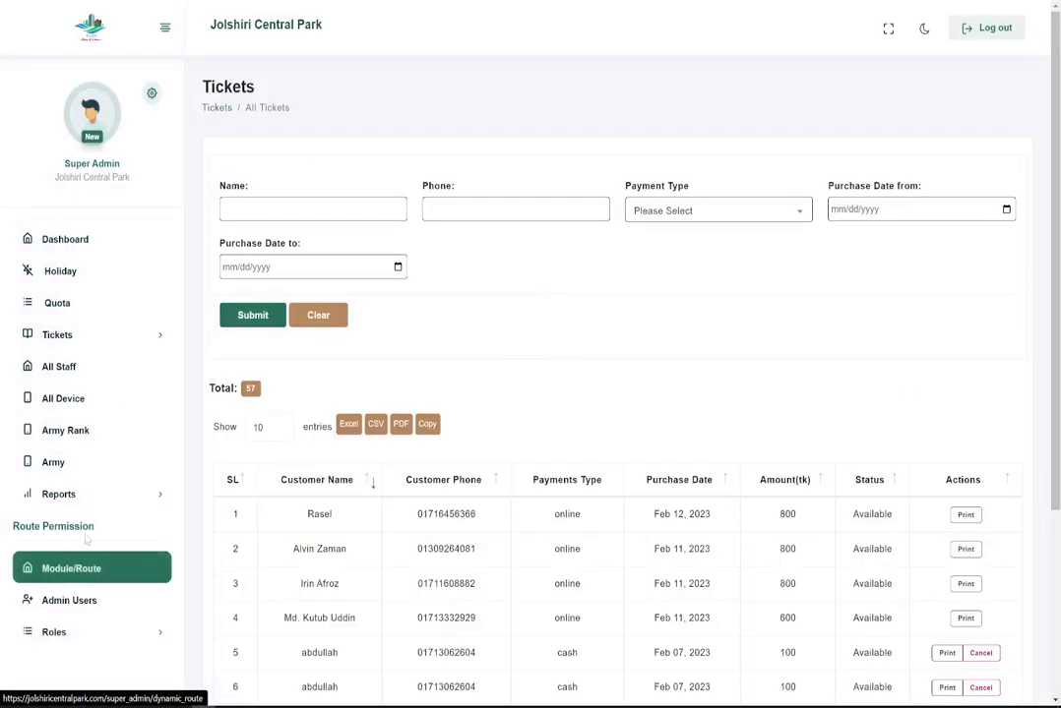
left_click(74, 574)
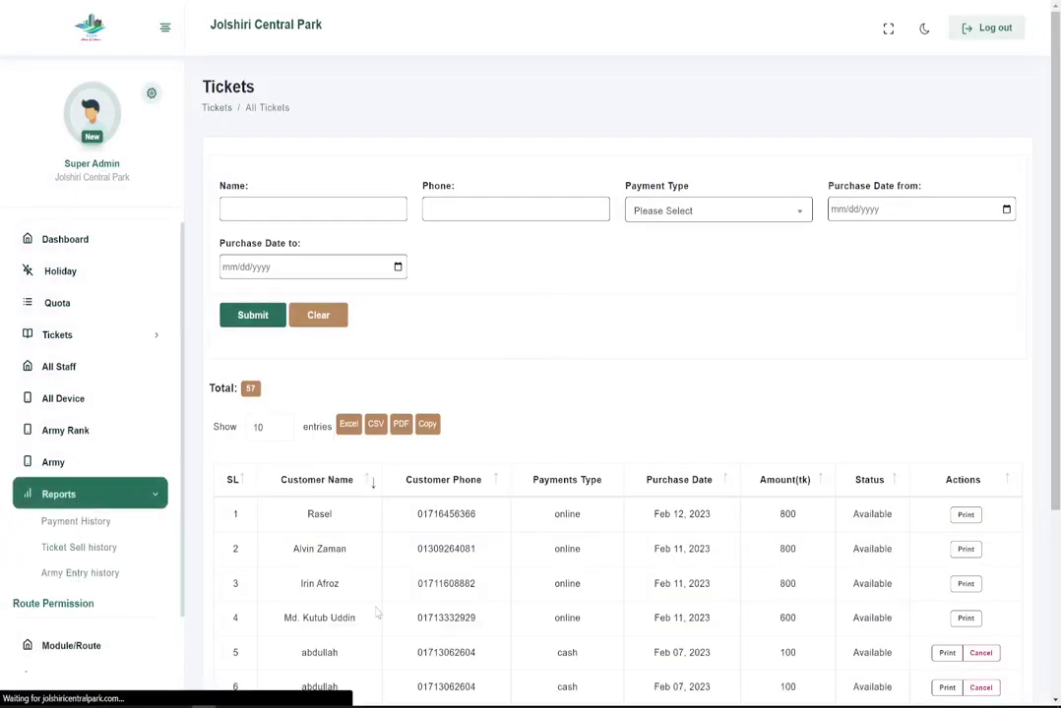